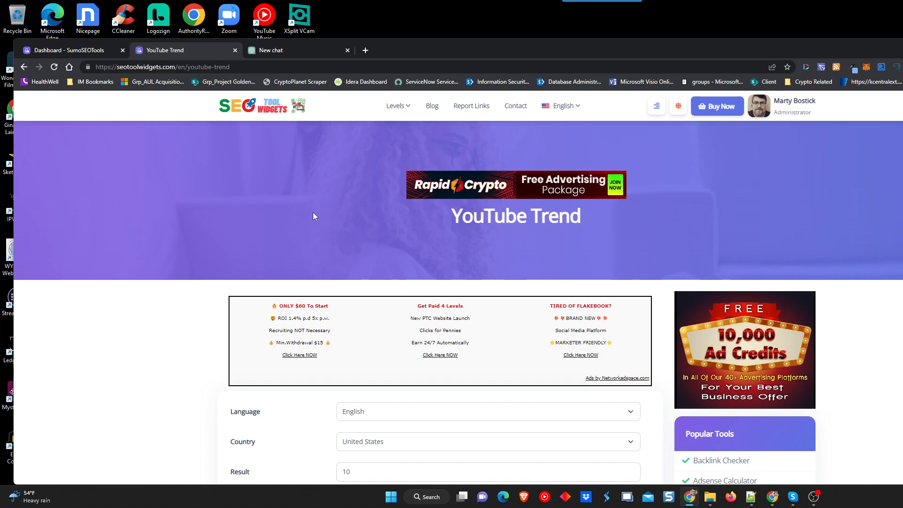
Review the top 10 trending United States videos and their tags in the YouTube Trend results.
scroll(368, 233, down, 2)
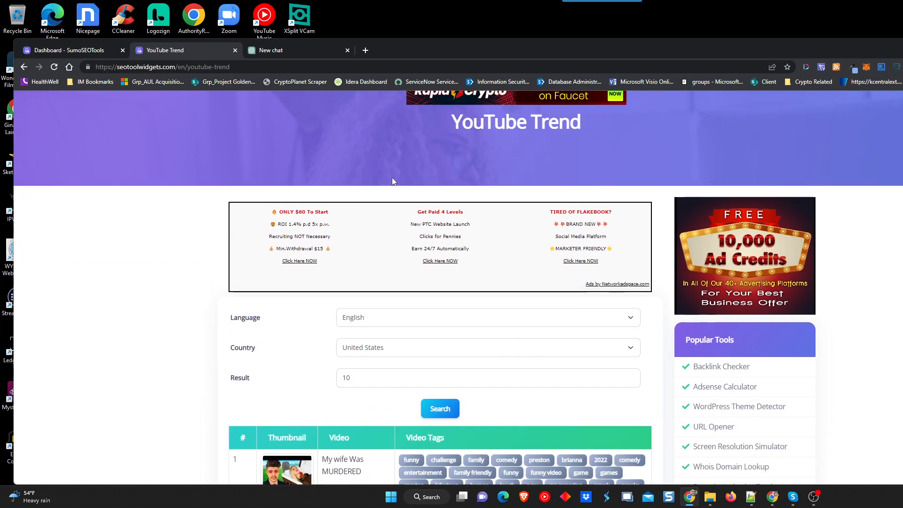
scroll(339, 357, down, 6)
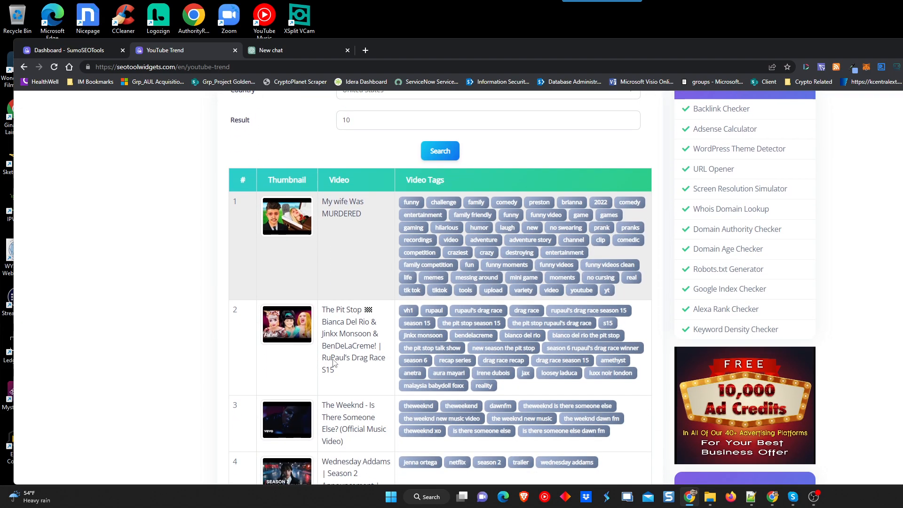
scroll(377, 295, up, 8)
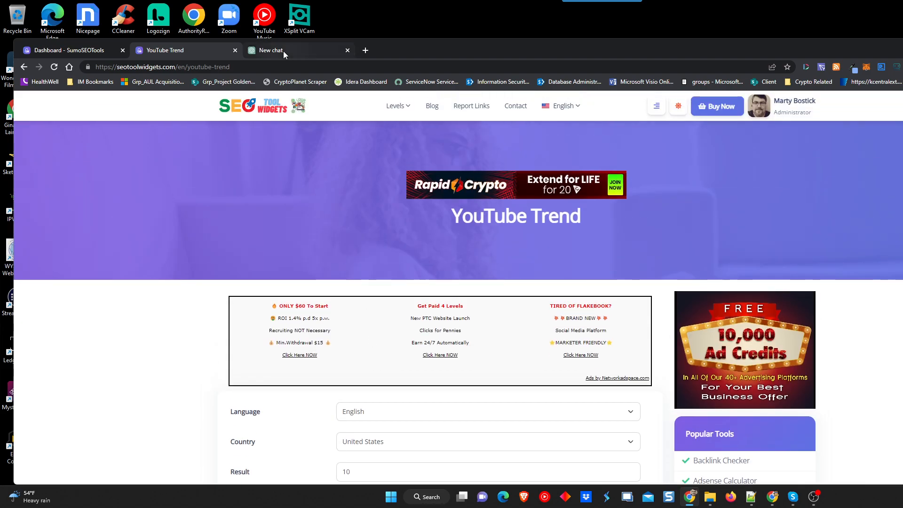
Ask ChatGPT for 5 blog titles on making a YouTube video go viral and trend, then select title 5.
click(283, 51)
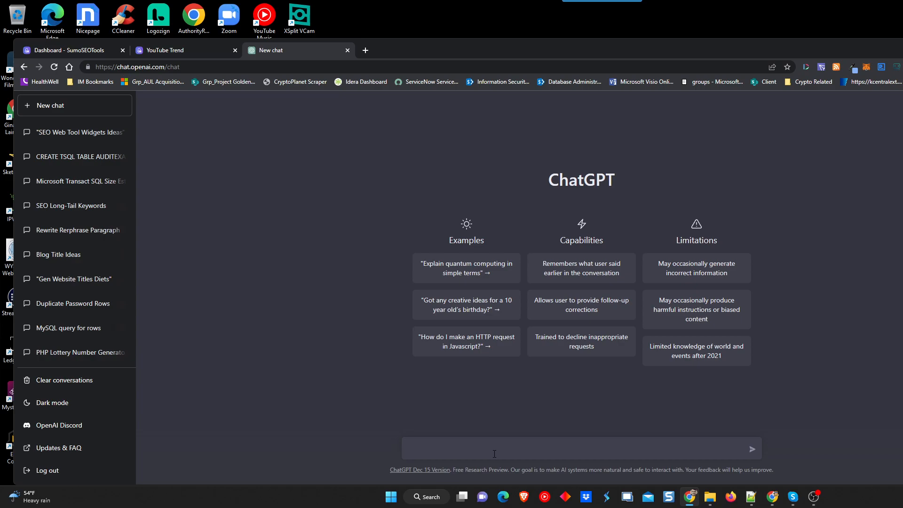
text(write me a b)
key(BackSpace)
key(BackSpace)
key(BackSpace)
text(5 blog titles around the subject of)
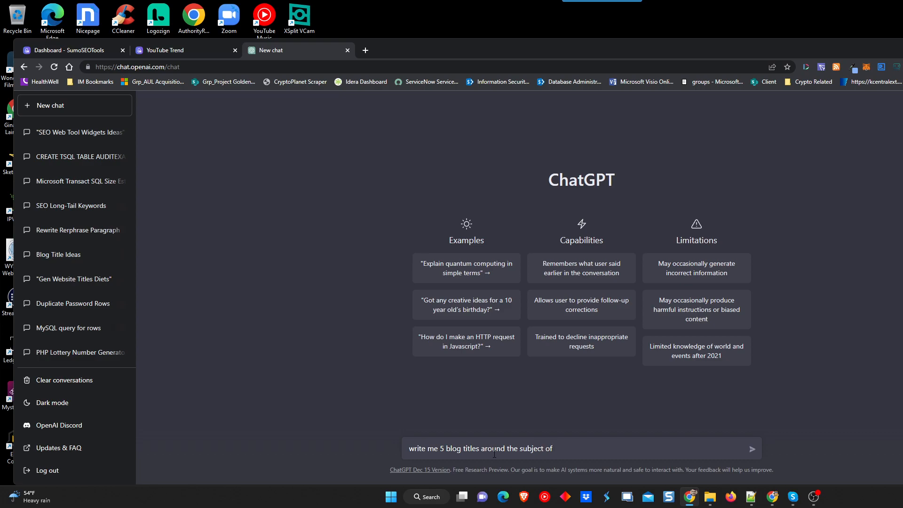
text( hjow to)
key(BackSpace)
key(BackSpace)
key(BackSpace)
key(BackSpace)
key(BackSpace)
key(BackSpace)
key(BackSpace)
text(ow make your youtube video go viral an)
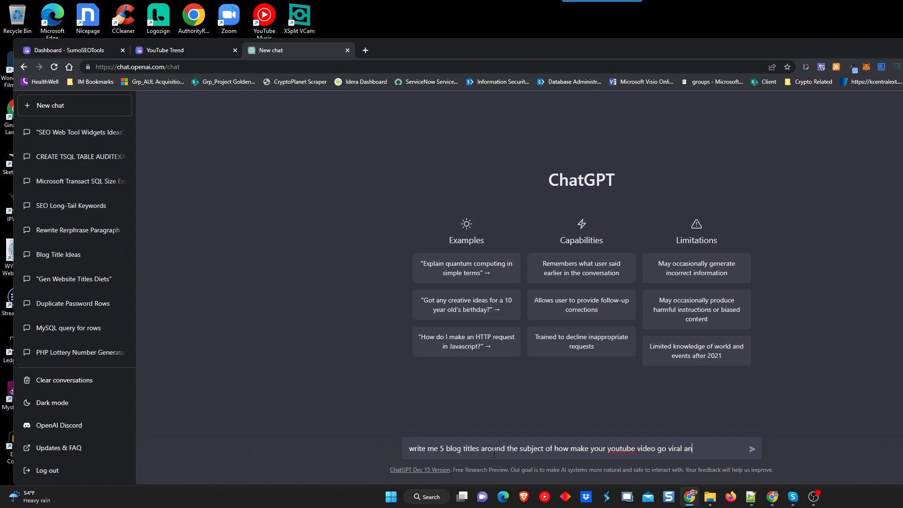
text(d begin trending)
key(Return)
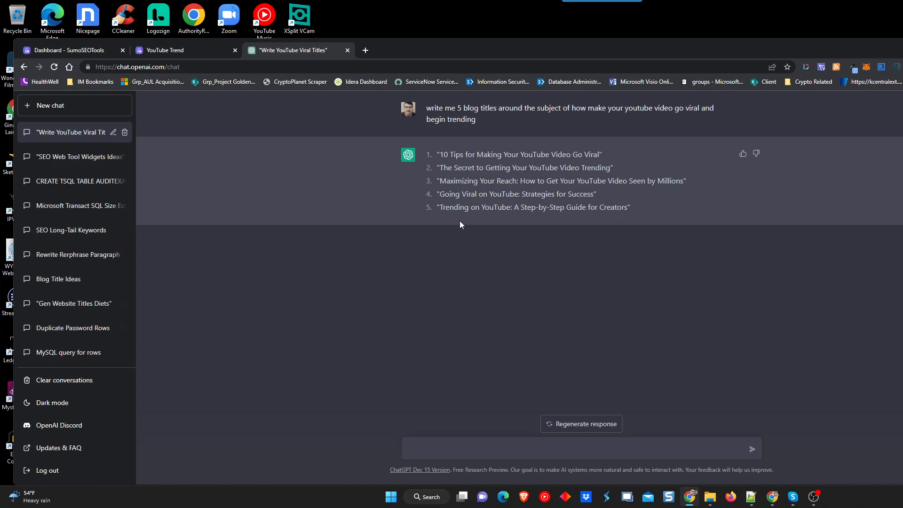
drag(440, 208, 612, 212)
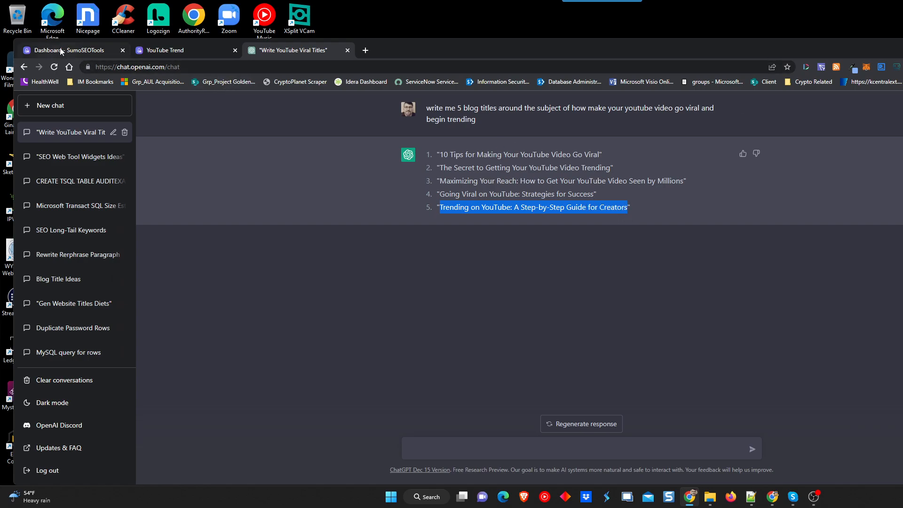
Open the Add New Post form from the Posts page in the SumoSEOTools admin, then return to ChatGPT.
click(100, 50)
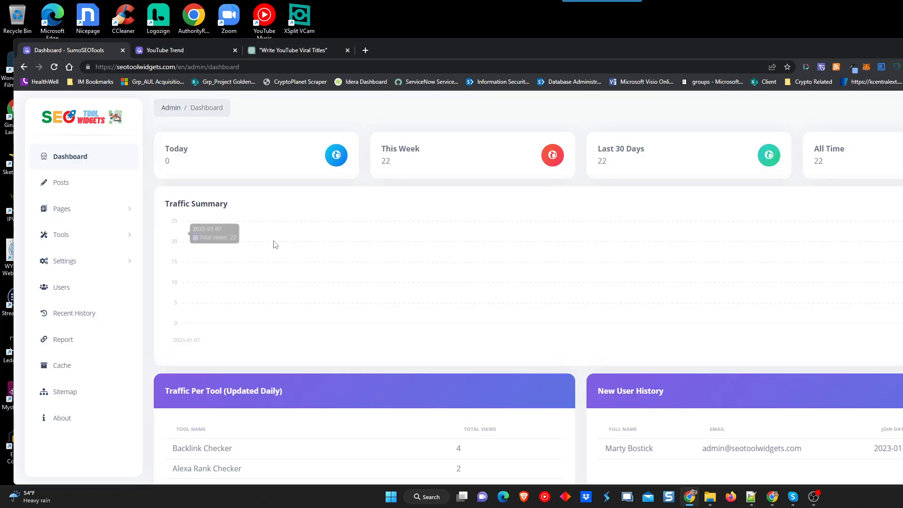
click(68, 161)
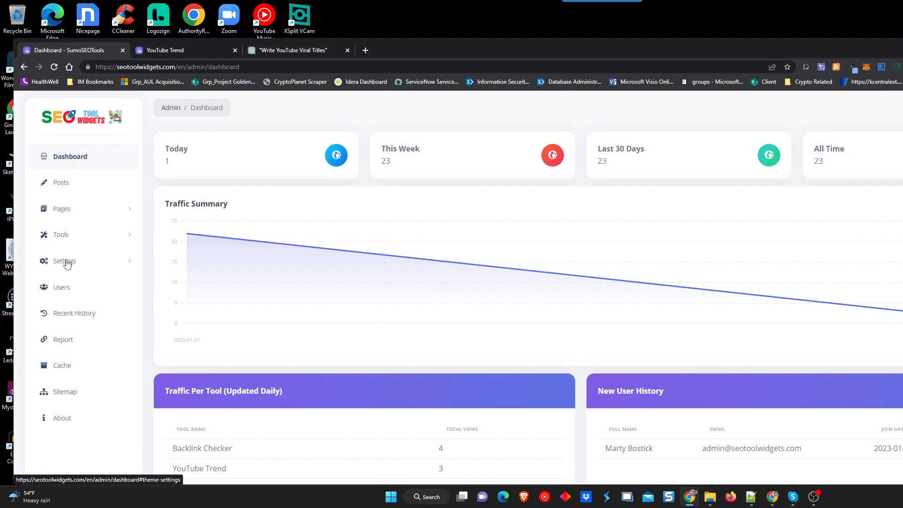
click(57, 187)
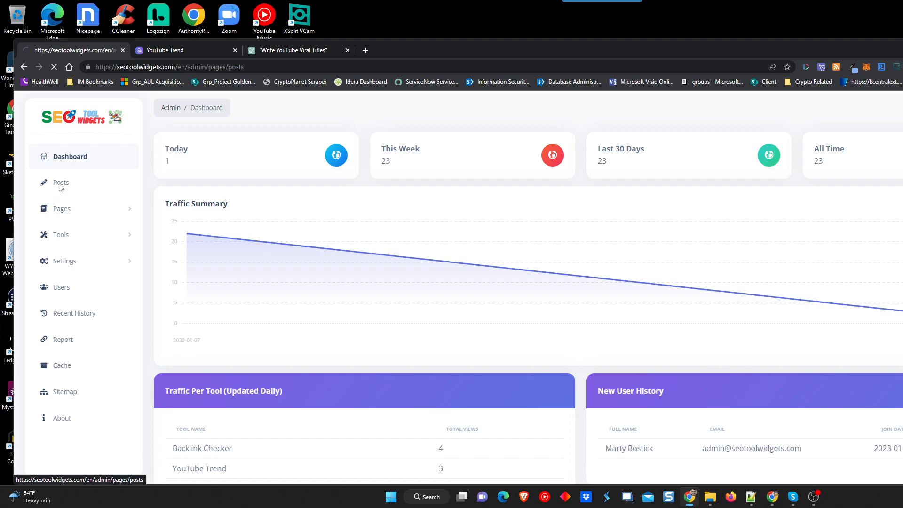
click(203, 142)
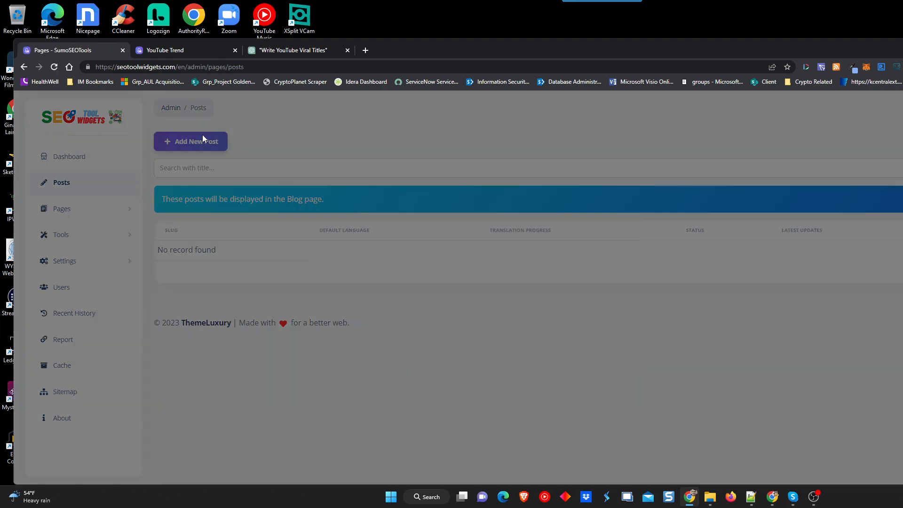
click(510, 254)
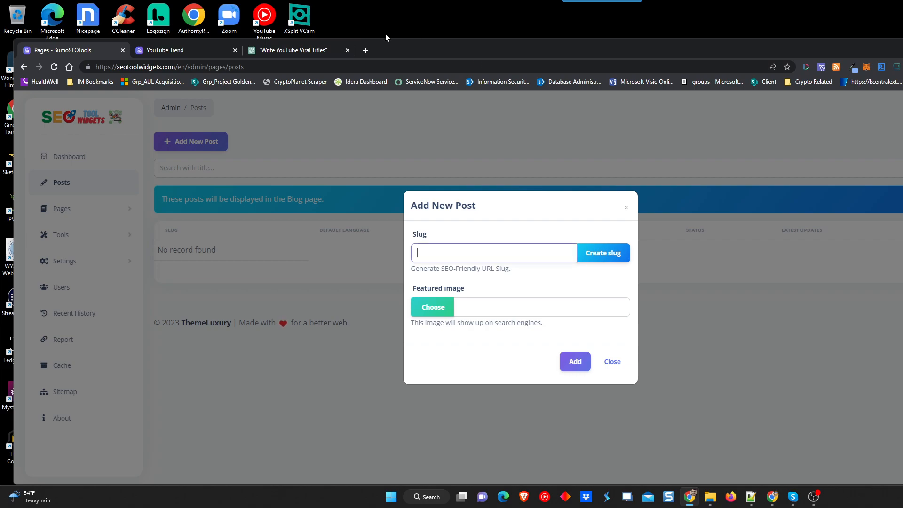
click(307, 51)
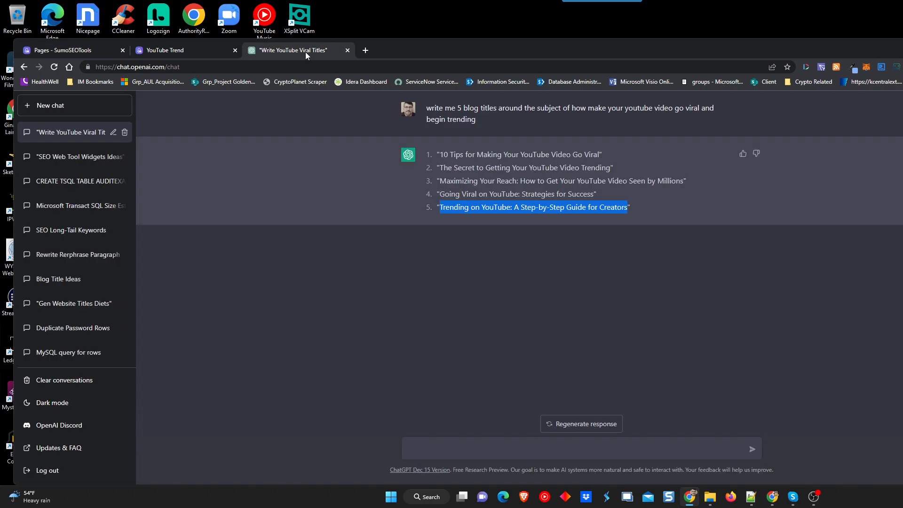
Get an SEO URL slug for title #5 from ChatGPT and select it for copying.
click(476, 449)
text(u)
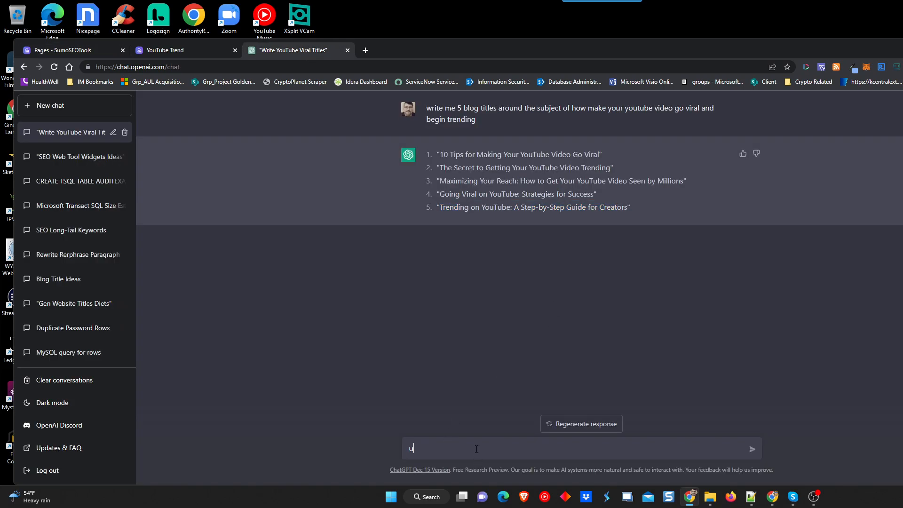
text(sing #5, write an seo url slug)
key(Return)
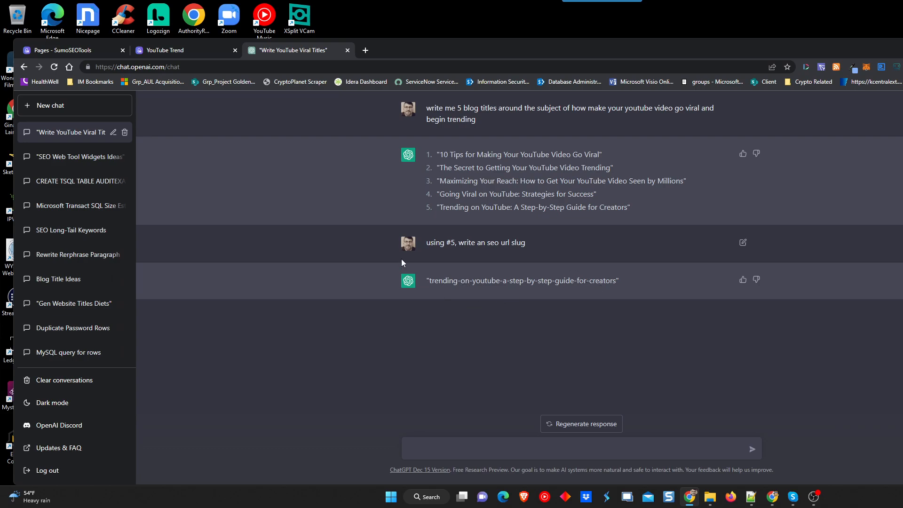
drag(430, 277, 619, 287)
key(ctrl+c)
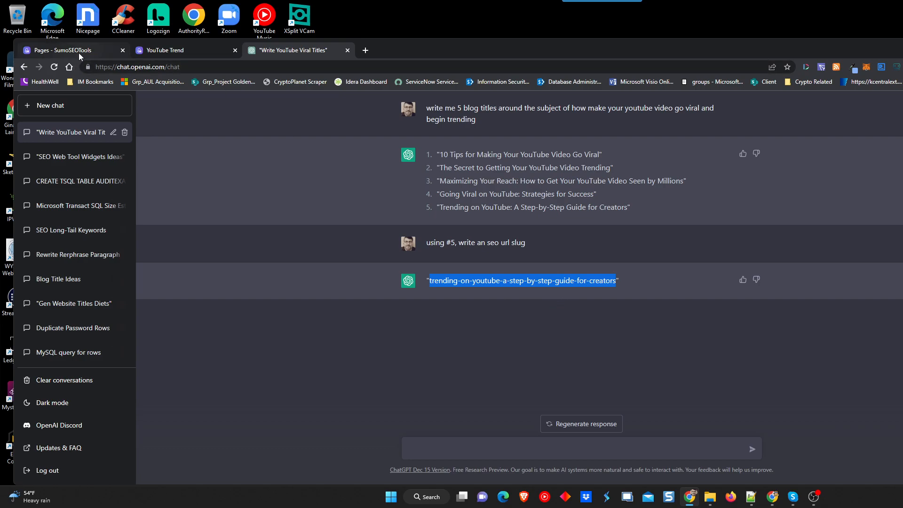
click(104, 50)
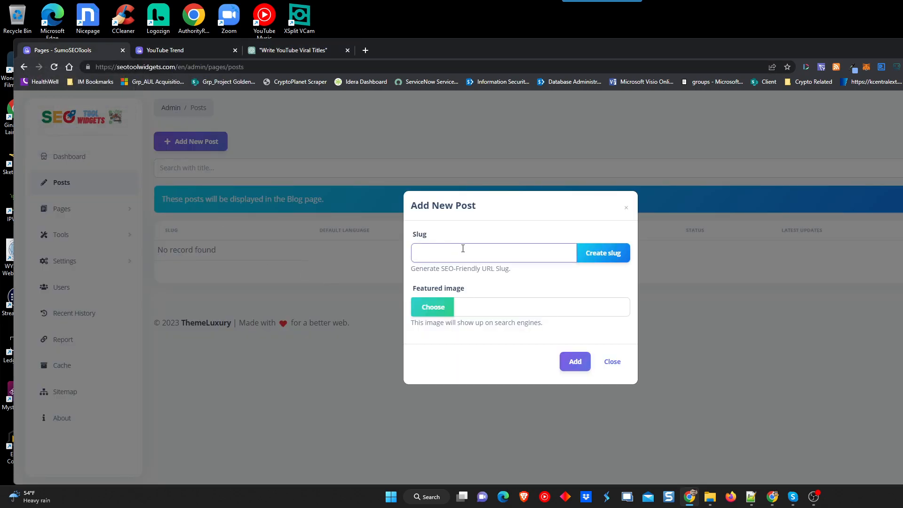
Create the post with slug 'trending-on-youtube-a-step-by-step-guide-for-creators' and open its translations.
key(ctrl+v)
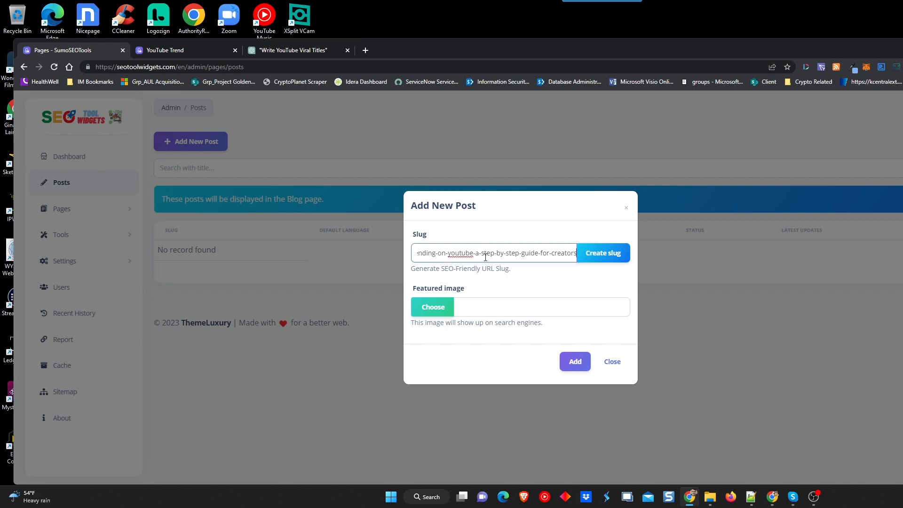
click(610, 255)
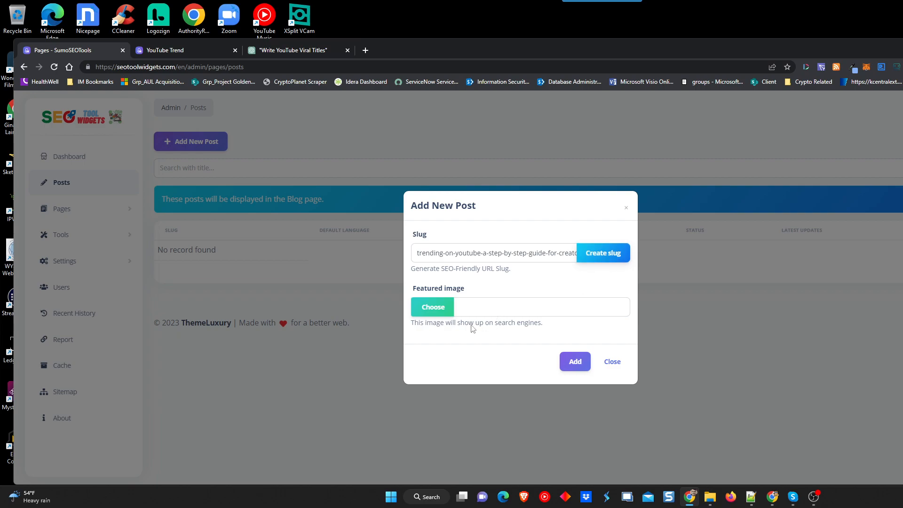
click(567, 363)
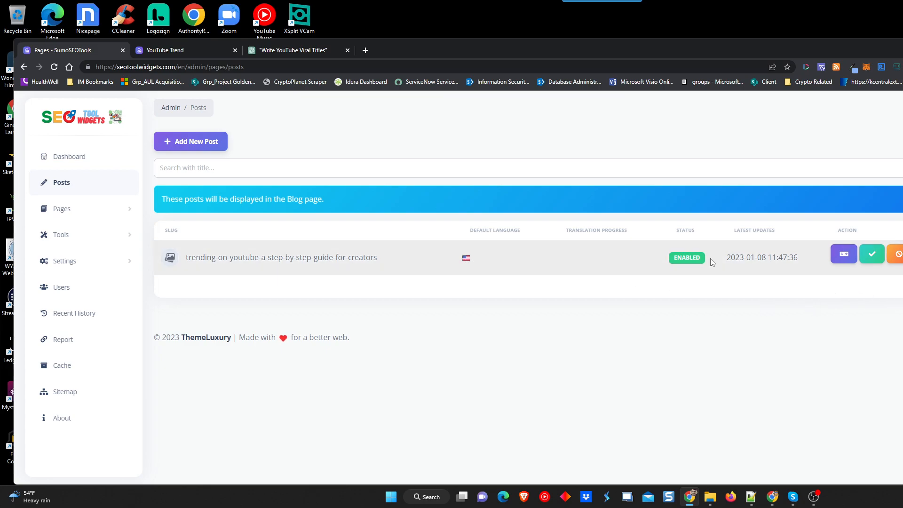
click(843, 257)
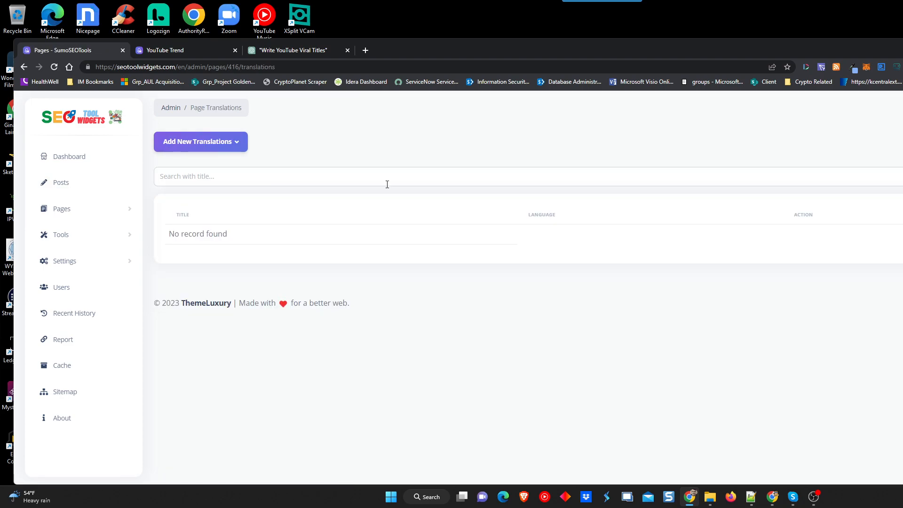
Start an English translation of the post and copy title #5 from ChatGPT.
click(227, 144)
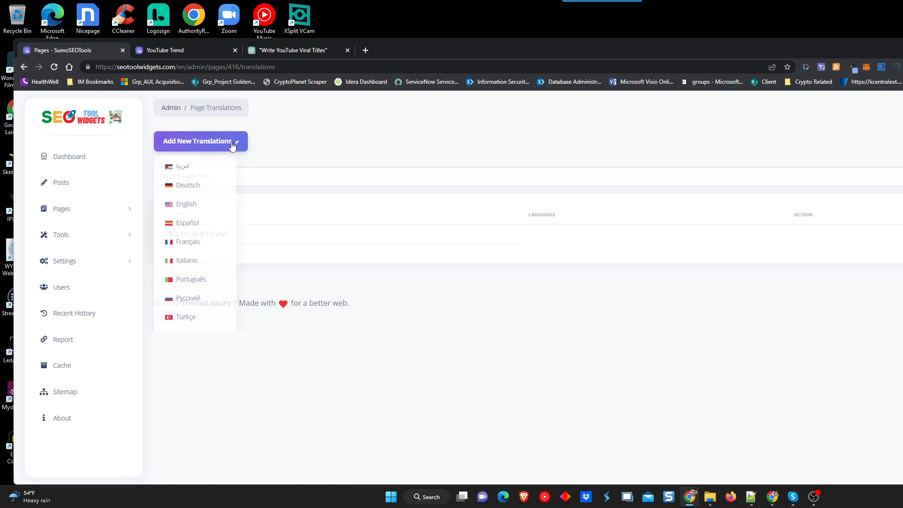
click(195, 208)
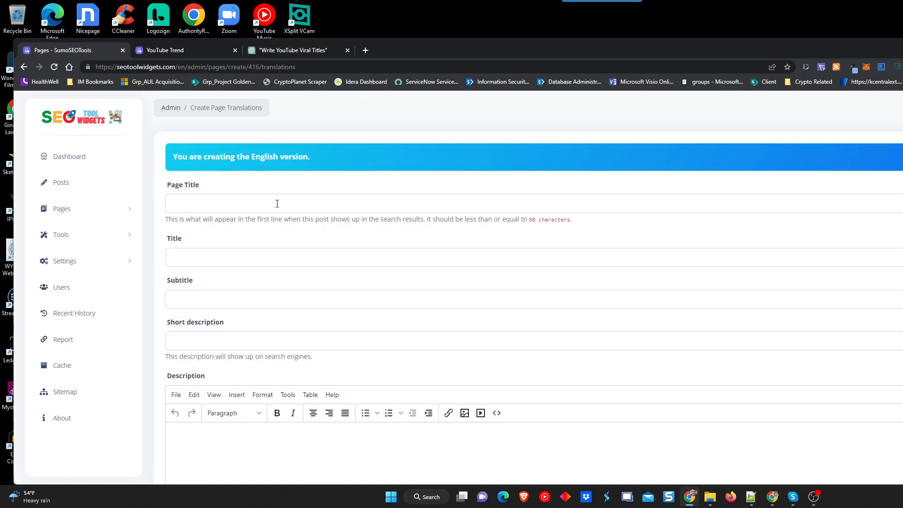
click(294, 50)
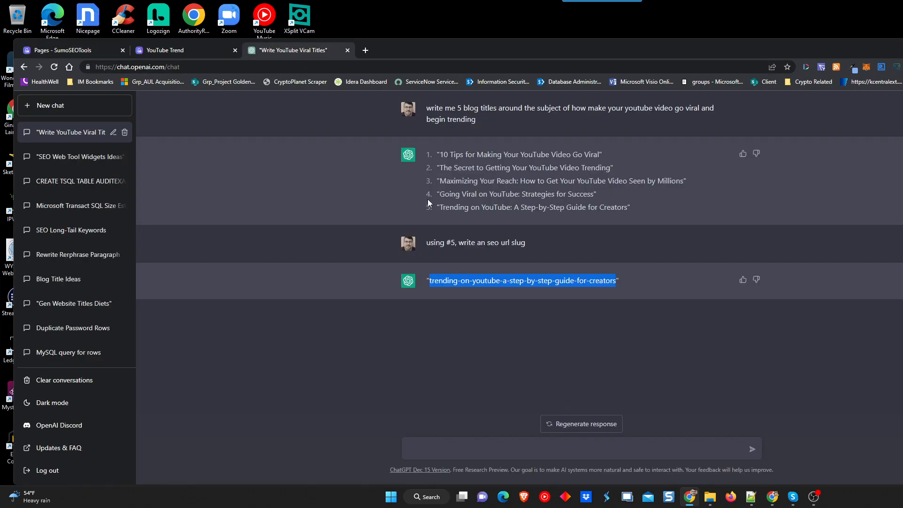
drag(439, 208, 628, 210)
key(ctrl+c)
click(102, 50)
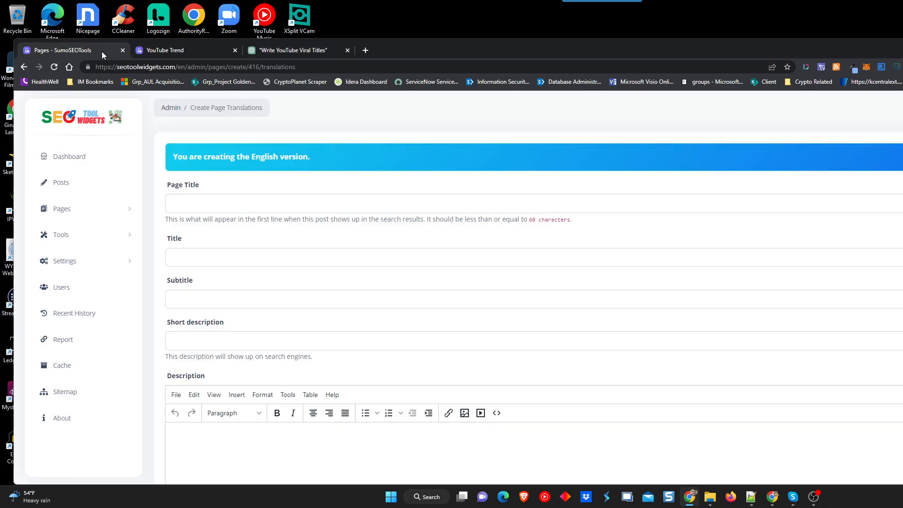
Set Page Title and Title to 'Trending on YouTube: A Step-by-Step Guide for Creators'.
click(191, 207)
key(ctrl+v)
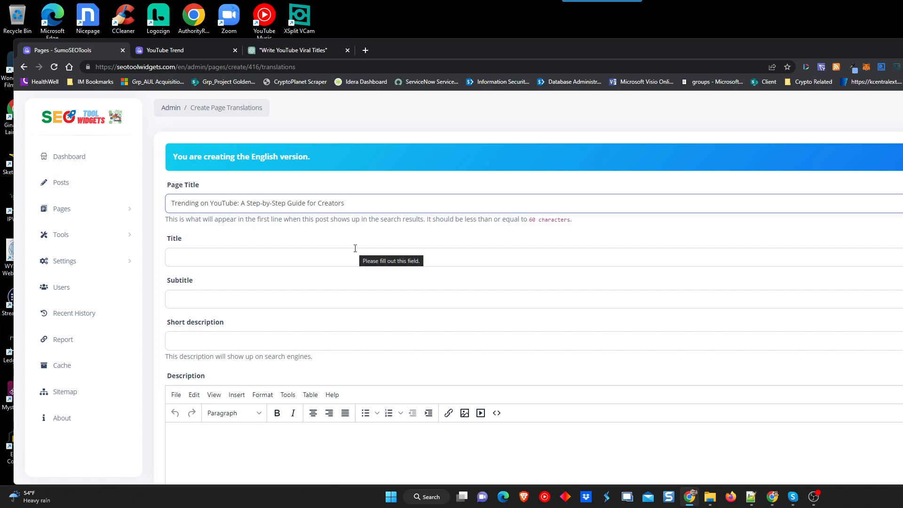
click(310, 262)
key(ctrl+v)
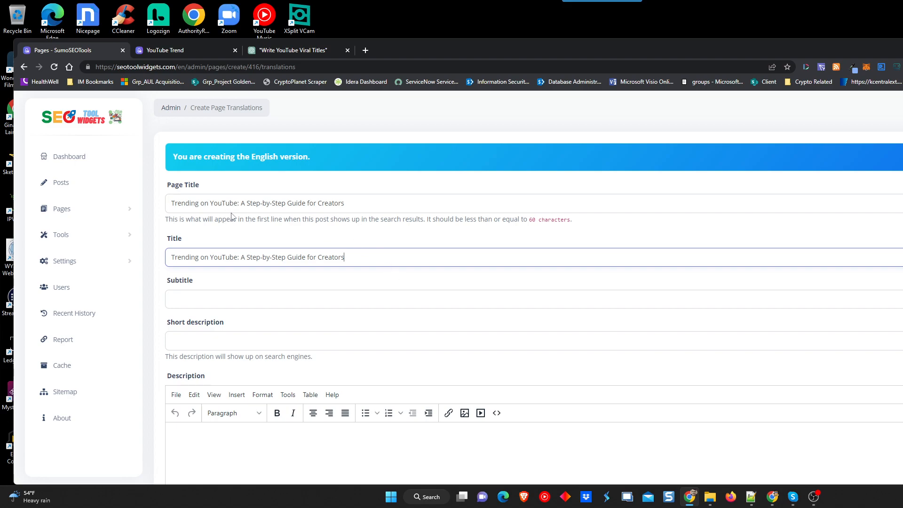
drag(347, 203, 166, 203)
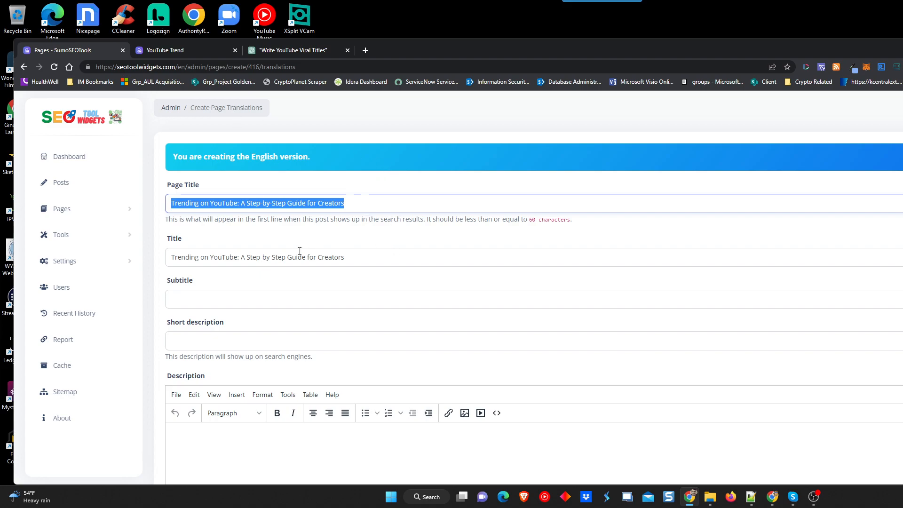
click(365, 255)
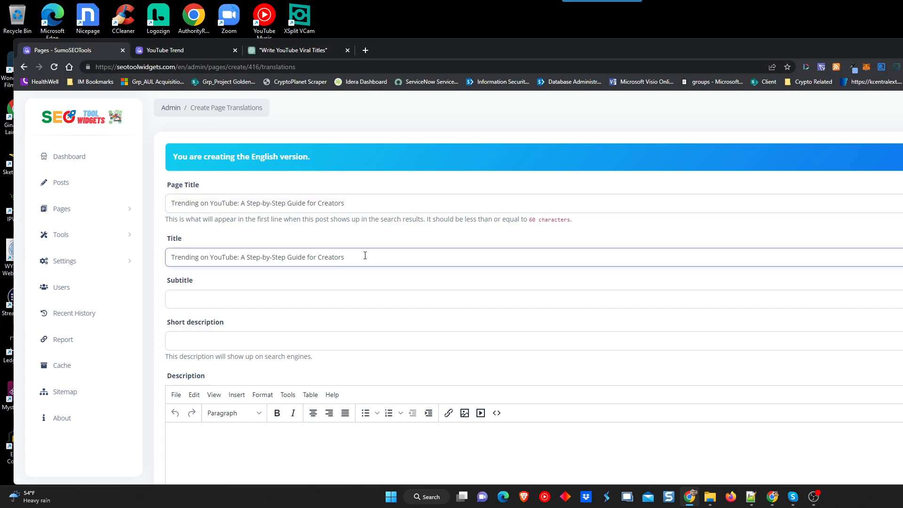
click(278, 52)
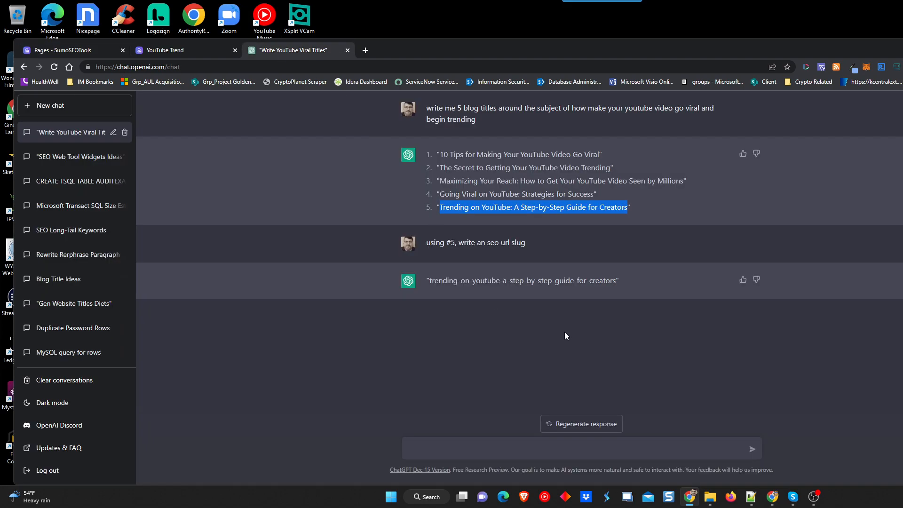
Have ChatGPT write a subtitle for title #5 and copy it.
click(502, 448)
text(now )
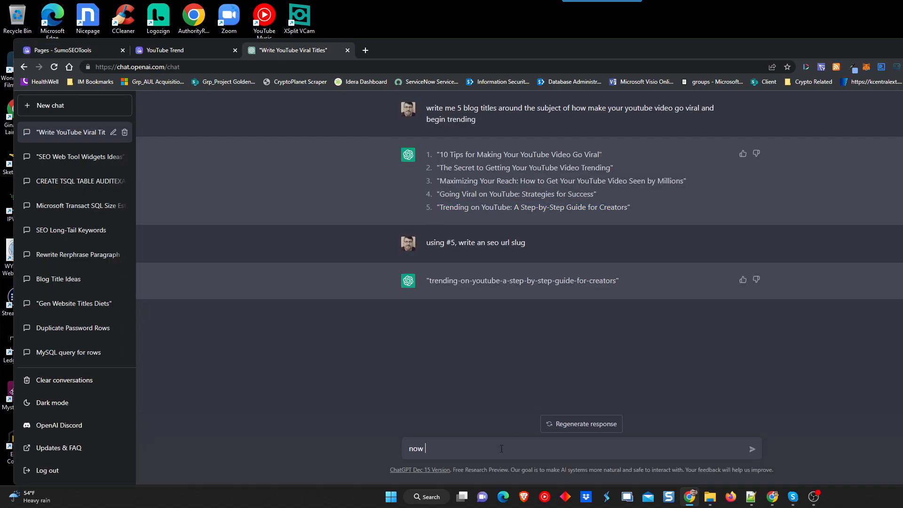
text(write a subtitle for #5)
key(Return)
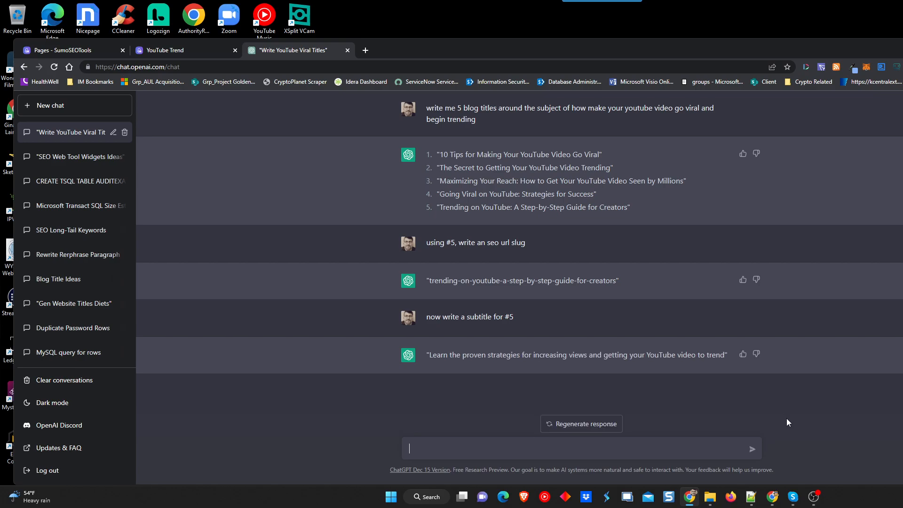
drag(725, 356, 430, 357)
key(ctrl+c)
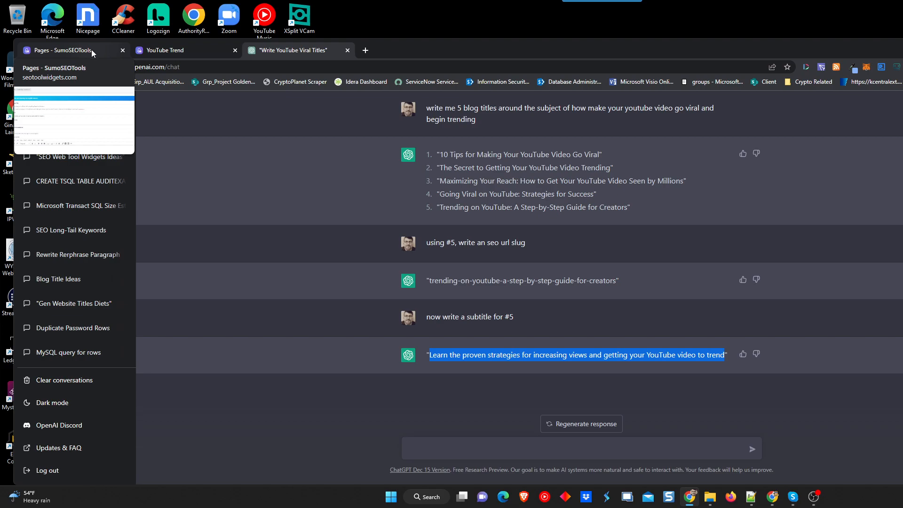
drag(91, 50, 330, 57)
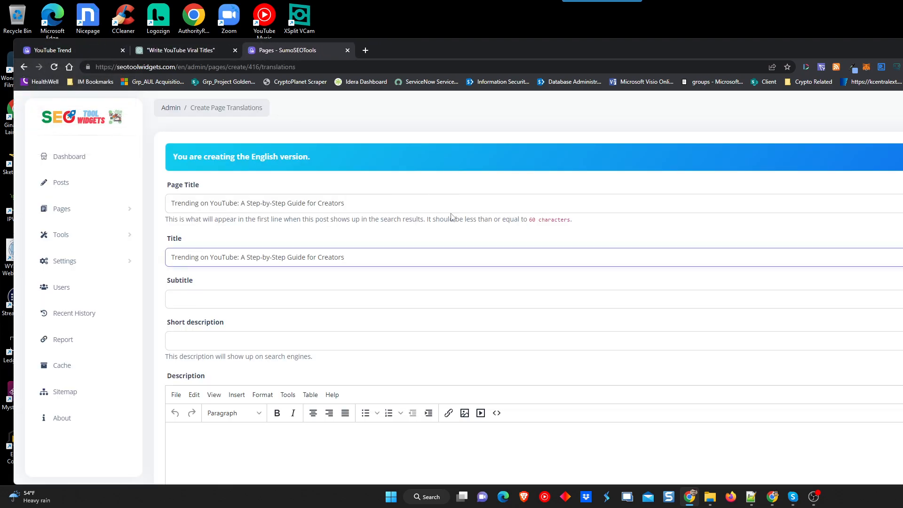
Paste the subtitle into the Subtitle field, then draft a prompt asking for a meta description of #5.
click(267, 304)
key(ctrl+v)
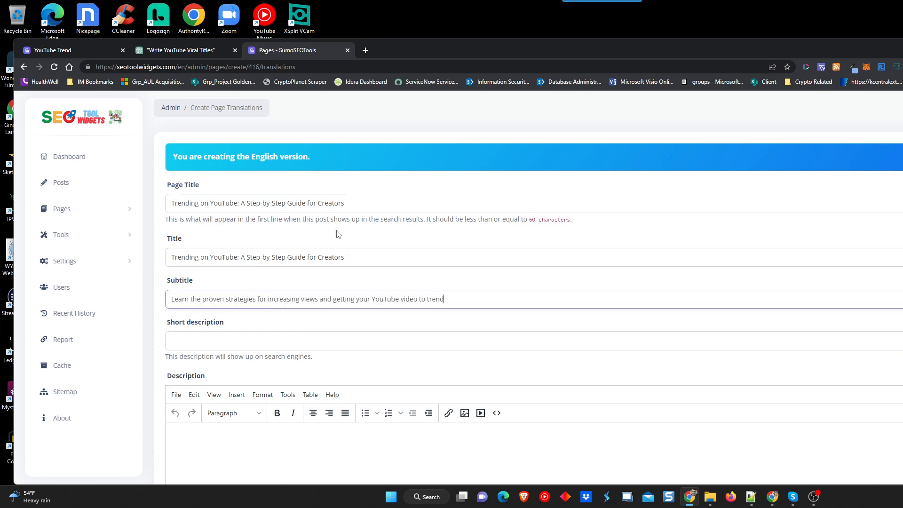
click(181, 50)
click(472, 445)
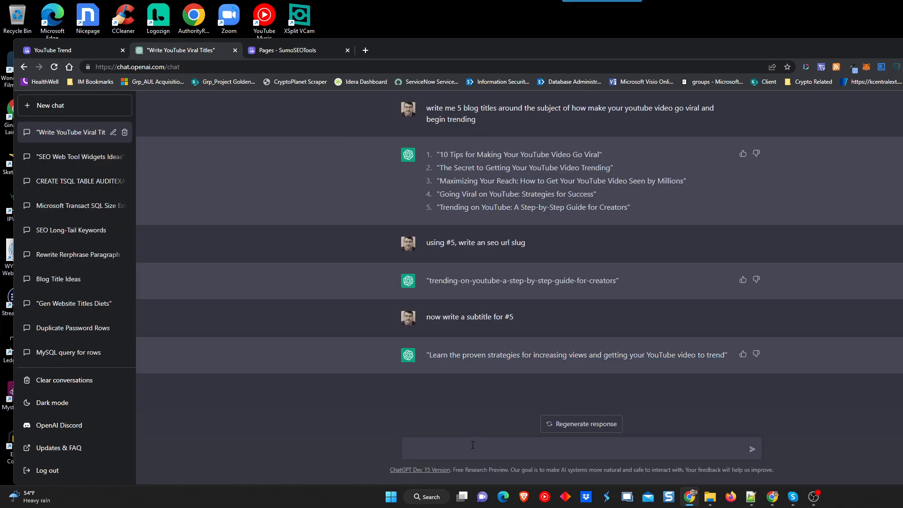
text(now write a shjort)
key(BackSpace)
key(BackSpace)
text(ort description about #5 that would be )
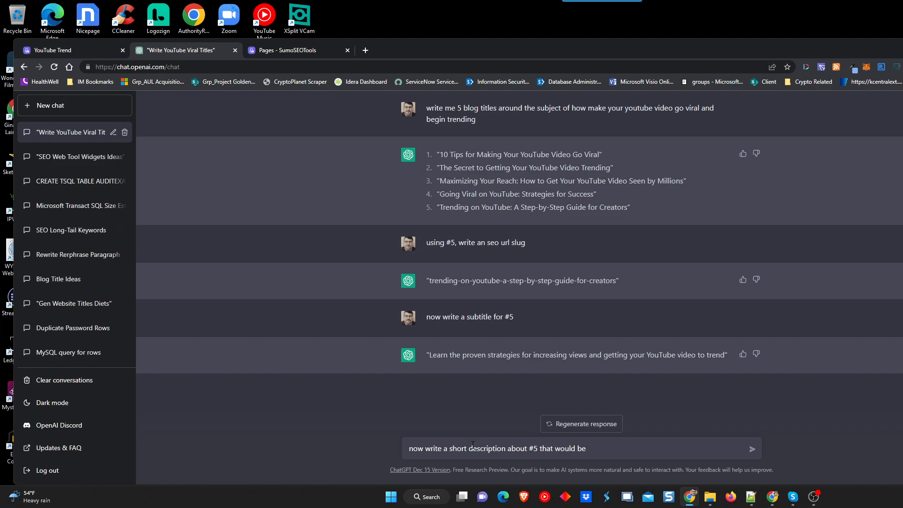
text(a valid meta description seo tag)
Send the meta description request and copy the reply beginning 'Get your YouTube video trending'.
key(Return)
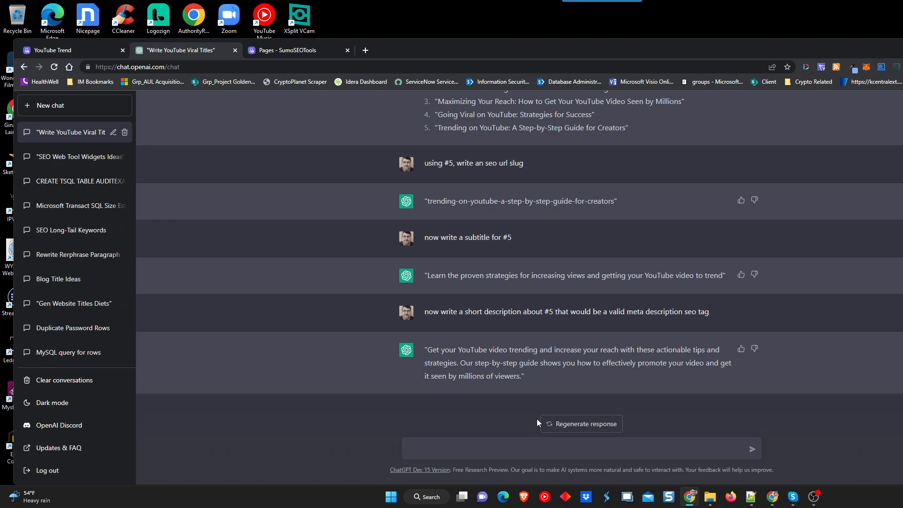
drag(523, 378, 427, 350)
key(ctrl+c)
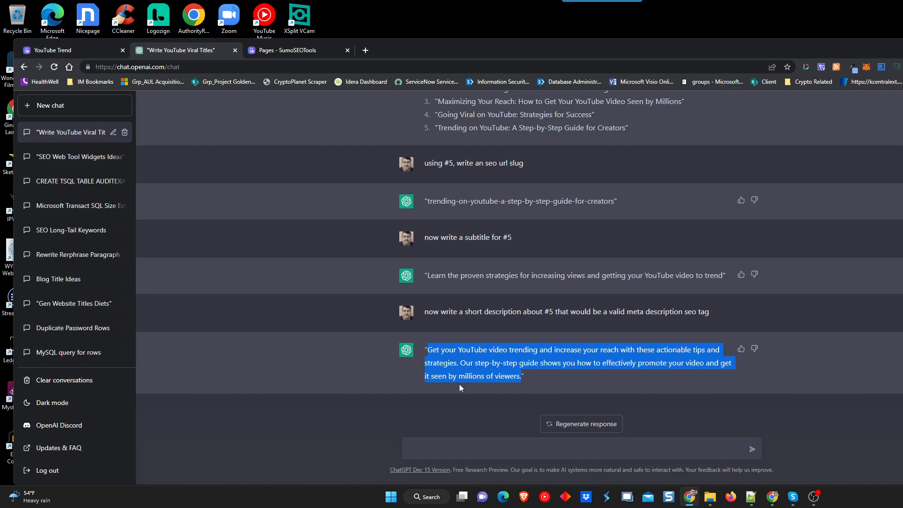
click(539, 377)
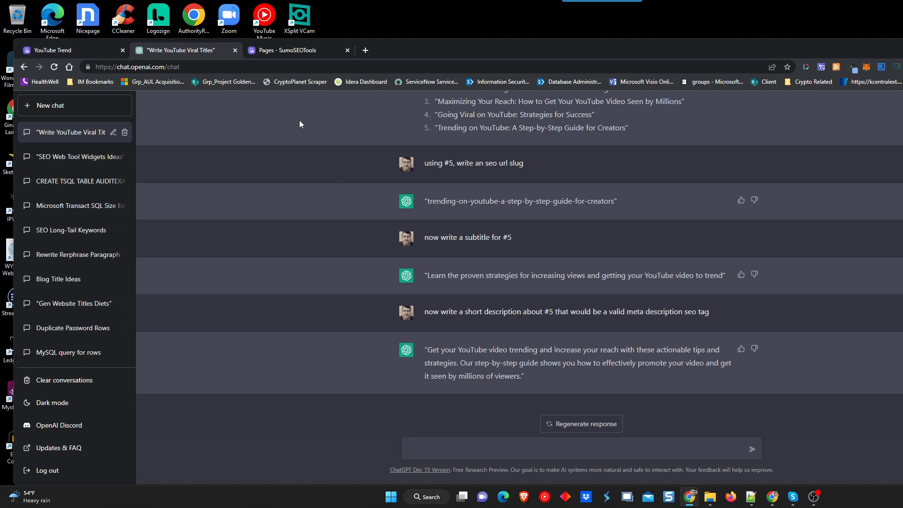
Paste the meta description into the post's Short description field.
click(300, 49)
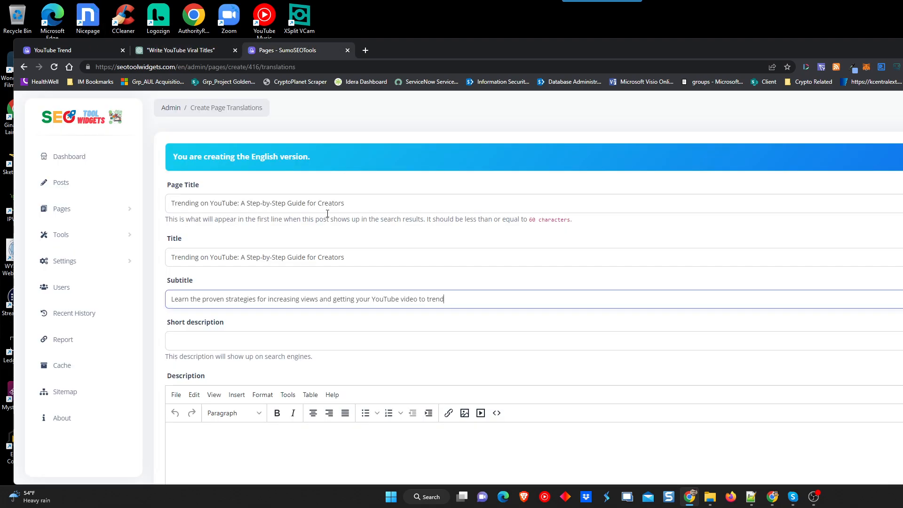
click(253, 337)
key(ctrl+v)
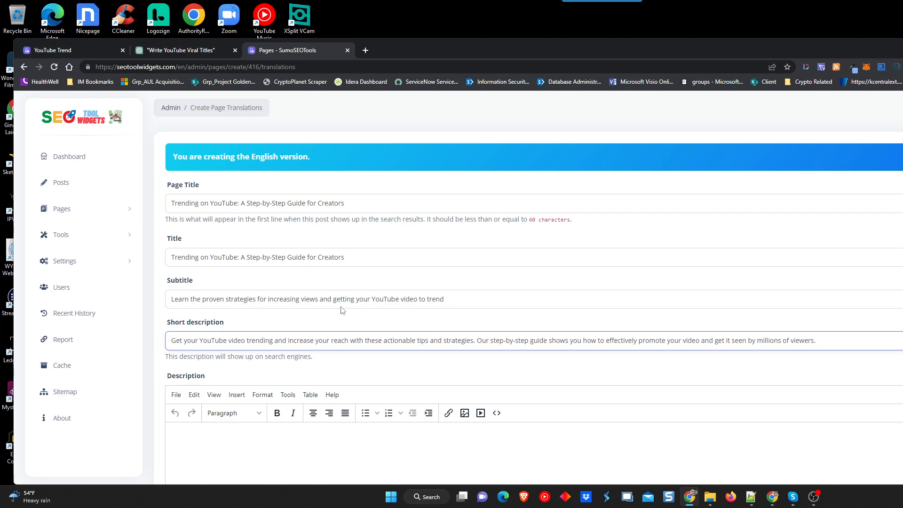
scroll(342, 310, down, 3)
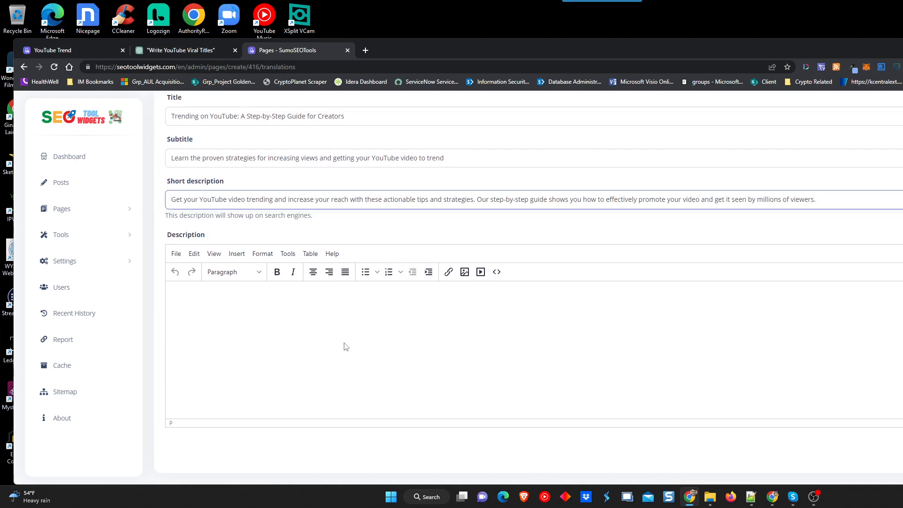
click(176, 51)
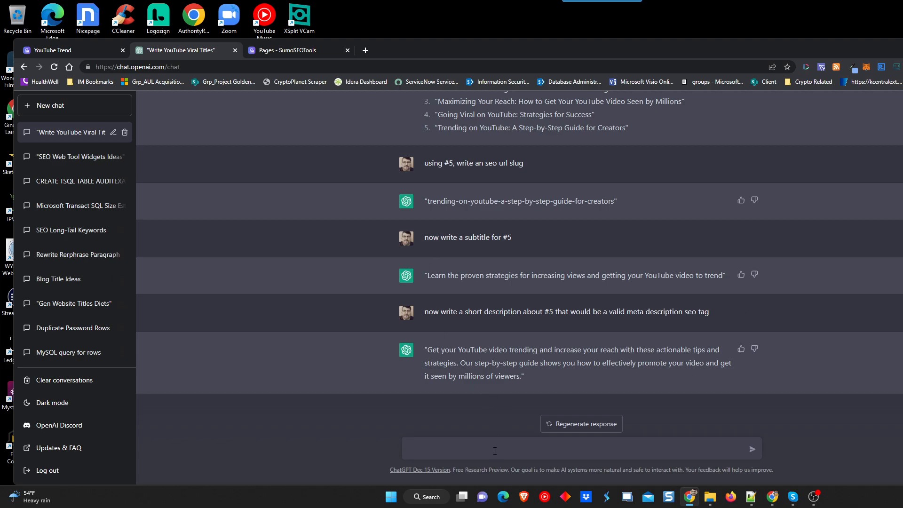
Ask ChatGPT to expand title #5 into a blog post intro.
text(Now expand on #5 and write a blog post intro)
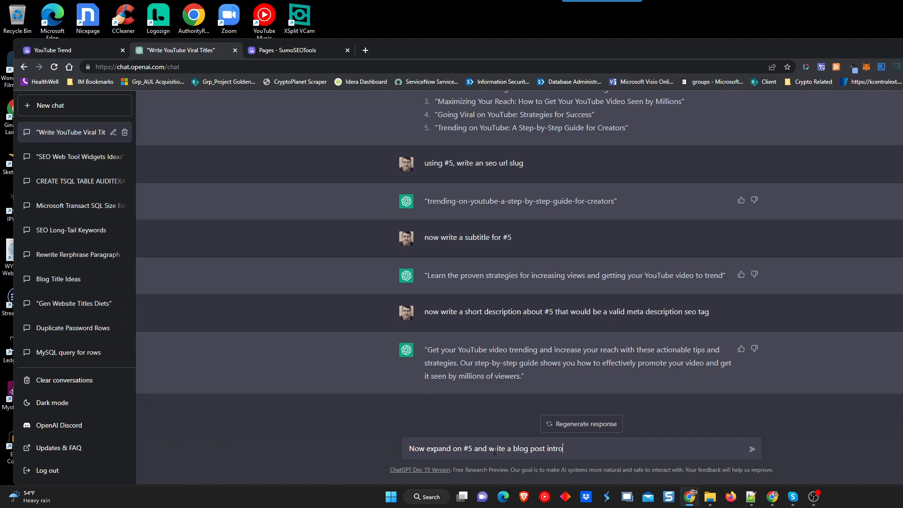
key(Return)
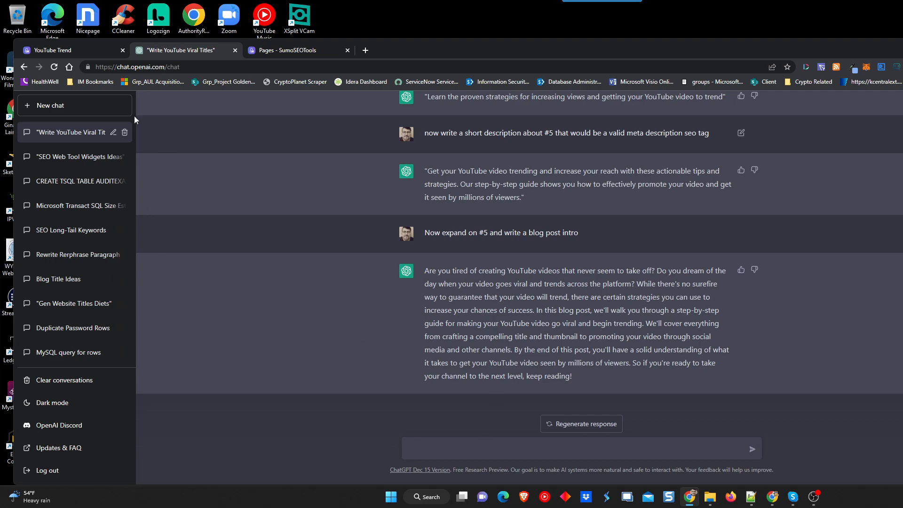
click(288, 51)
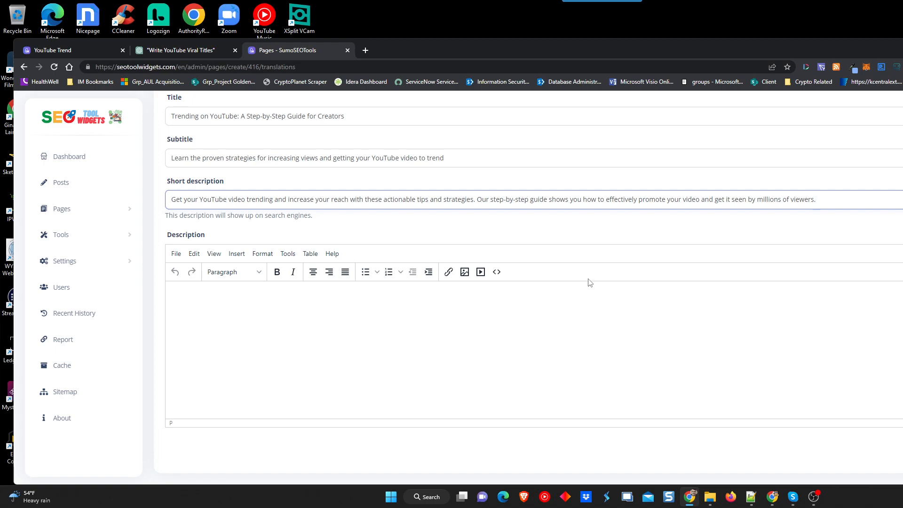
scroll(374, 239, up, 3)
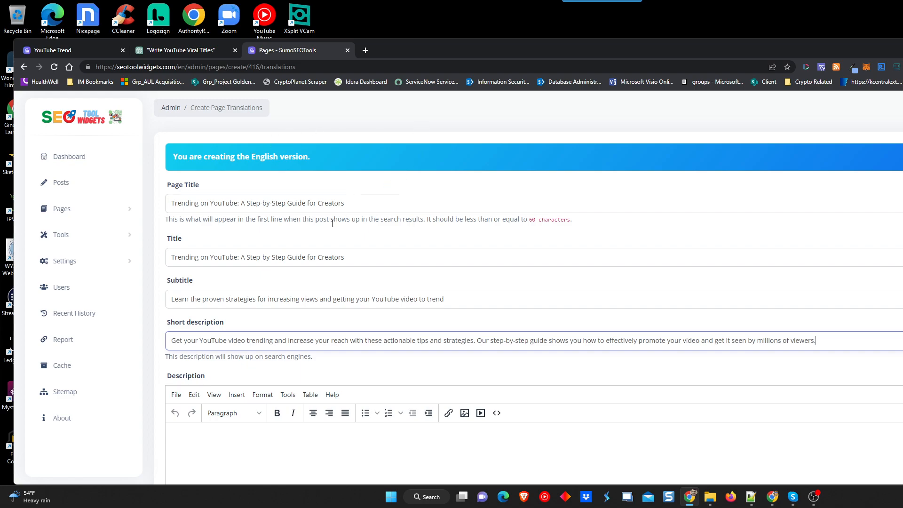
click(172, 52)
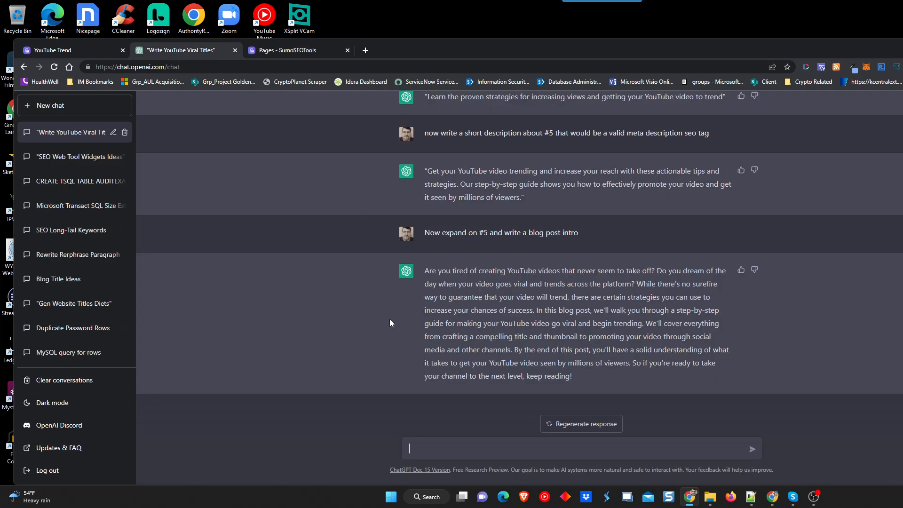
Draft a prompt to rewrite the intro around the SEO keyword phrase 'trending on youtube', then reload ChatGPT.
text(while trying to rank an seo keyword phrazSE)
key(BackSpace)
key(BackSpace)
key(BackSpace)
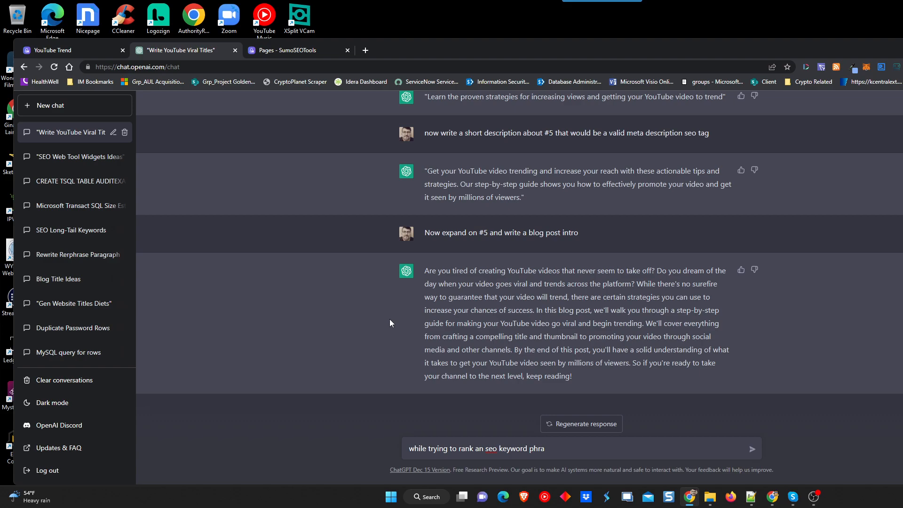
text(se of)
click(292, 51)
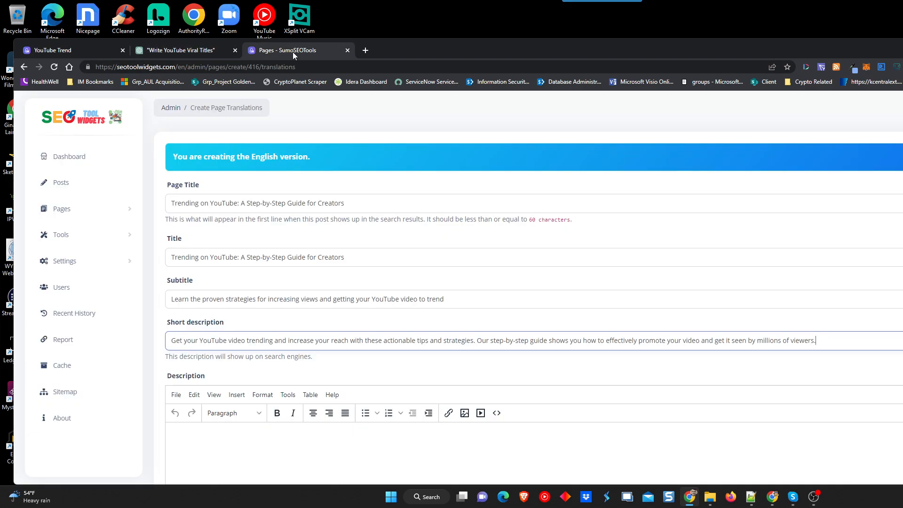
click(199, 52)
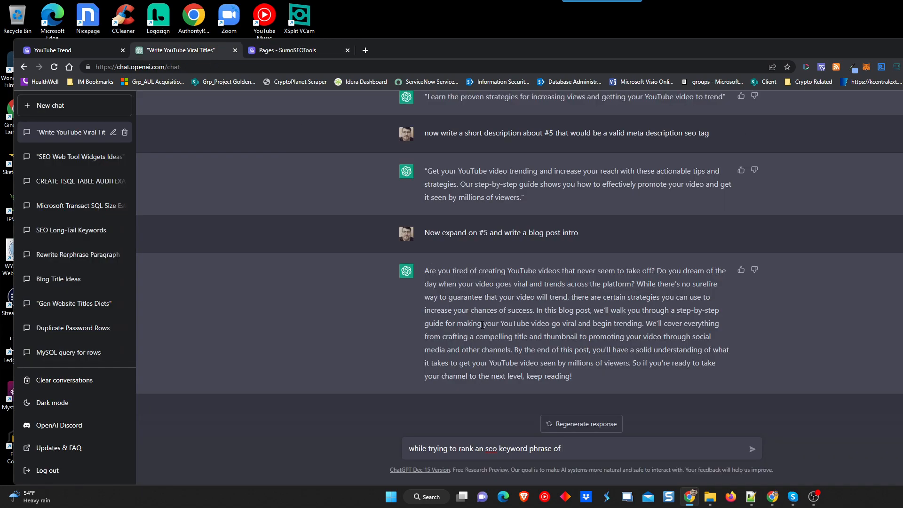
text(trending on youtube, rewrite the intro)
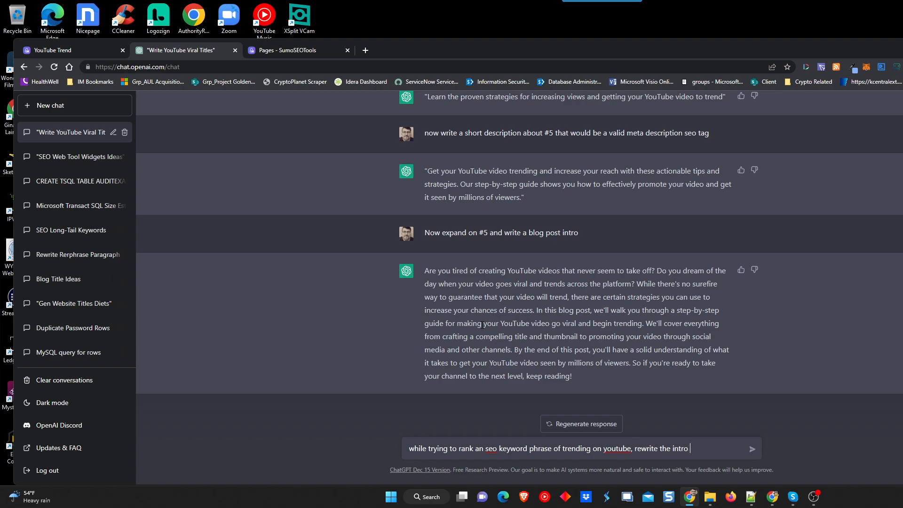
key(BackSpace)
key(BackSpace)
key(BackSpace)
key(BackSpace)
key(BackSpace)
key(BackSpace)
text(blog intro to incorporate that )
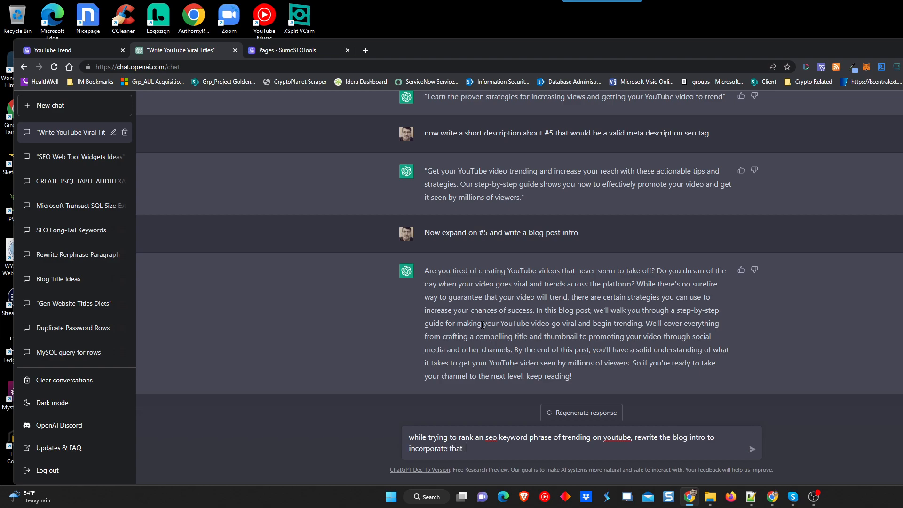
text(SEO keyword phrase and decorate )
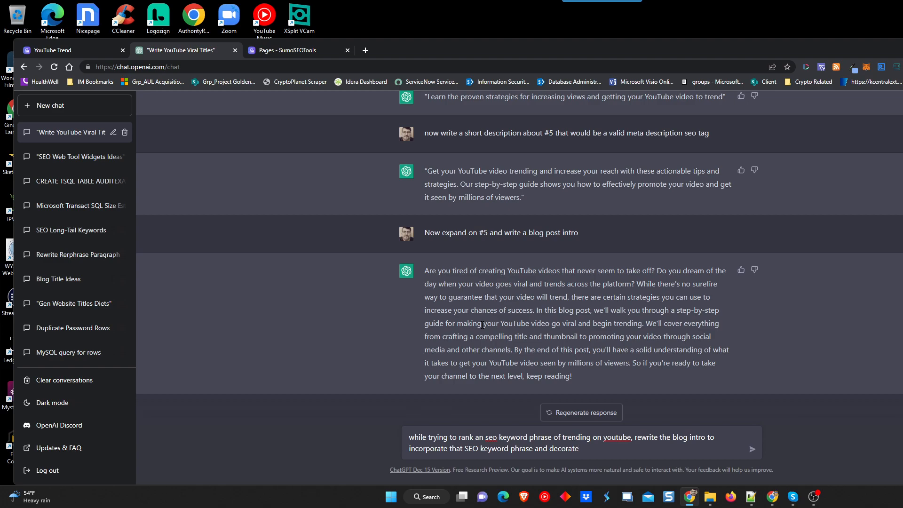
text(tesxtxt where possible to highlight )
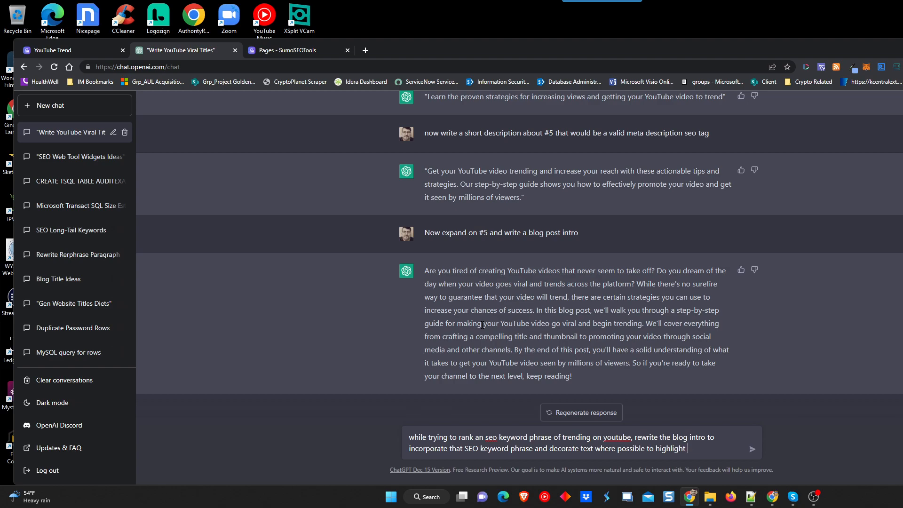
text(hte the seo ke)
key(ctrl+r)
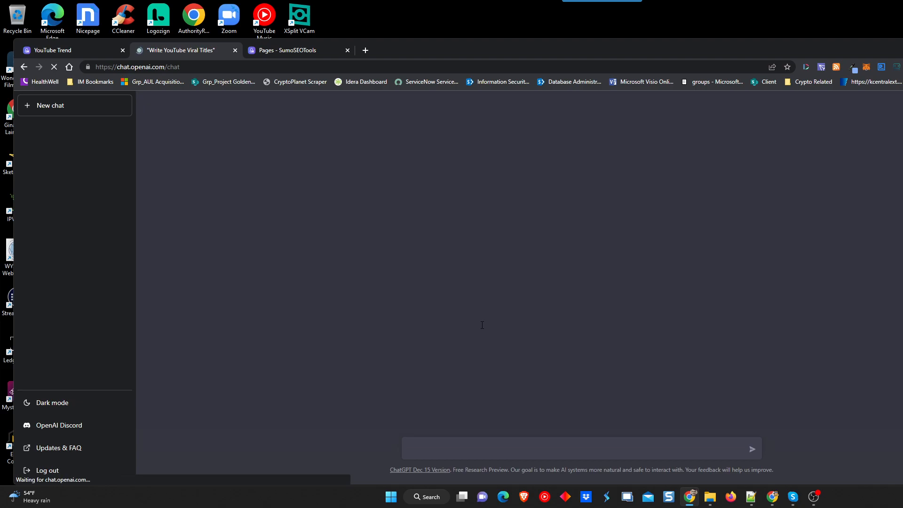
Reopen the 'Write YouTube Viral Titles' chat and scroll down to the #5 blog intro reply.
text(y)
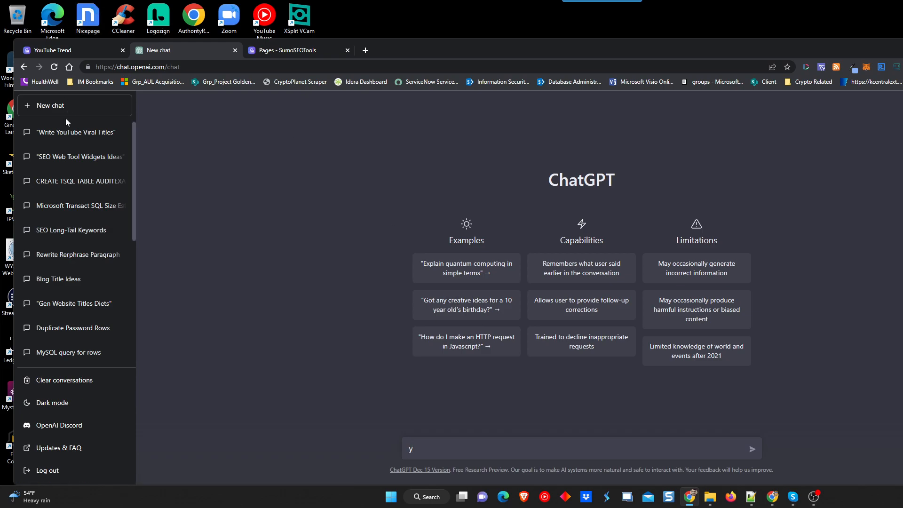
click(66, 134)
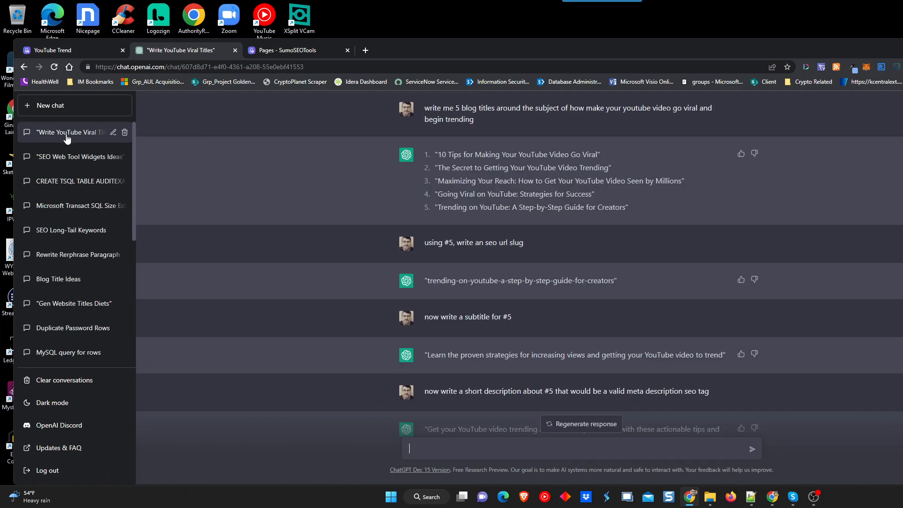
scroll(542, 321, down, 5)
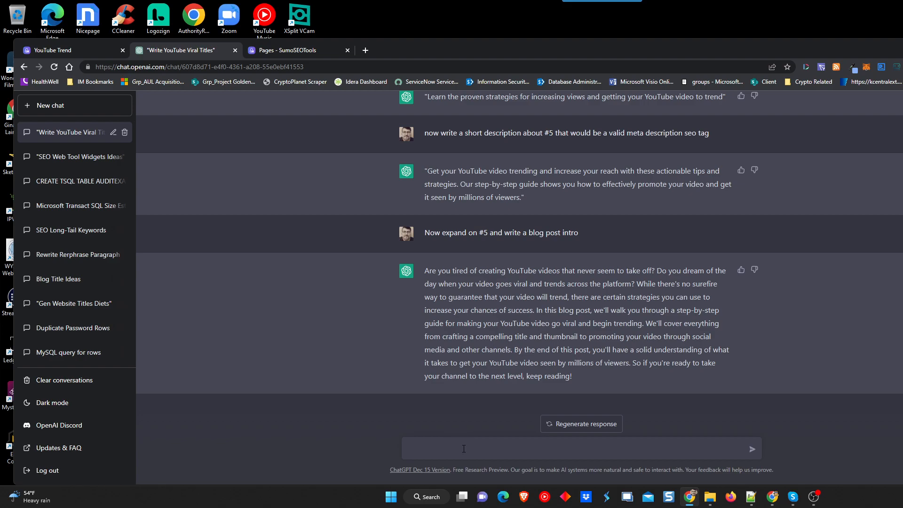
Send a request to rewrite that intro with text decoration around the keyword 'trending on youtube'.
text(now re)
text(write )
text(that intro)
text( and )
text(make the )
text( deco)
text(rate the )
text(text where po)
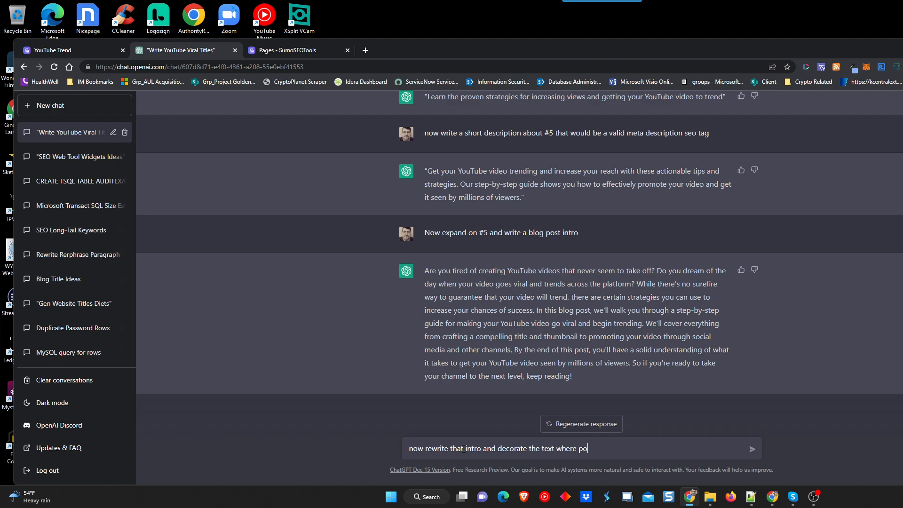
text(ssible to incorporate the primary seo)
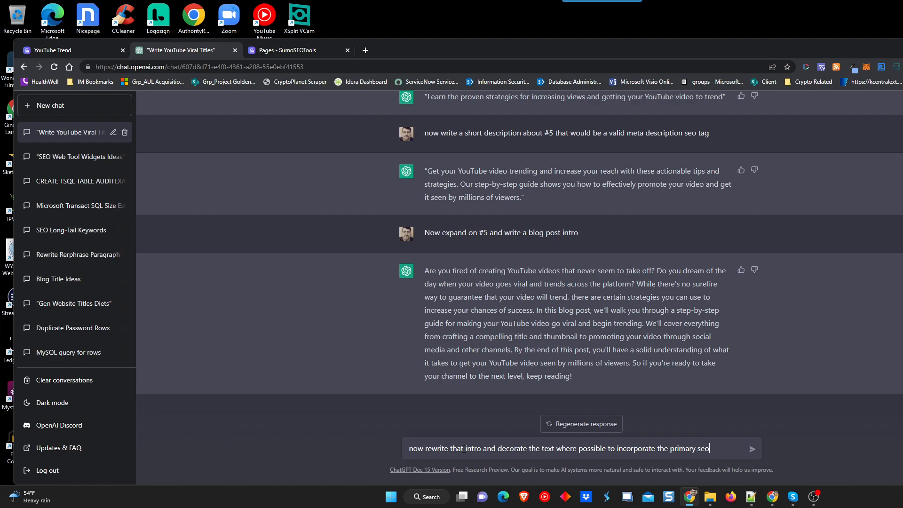
text( keyword)
text( that we are )
text(tryign)
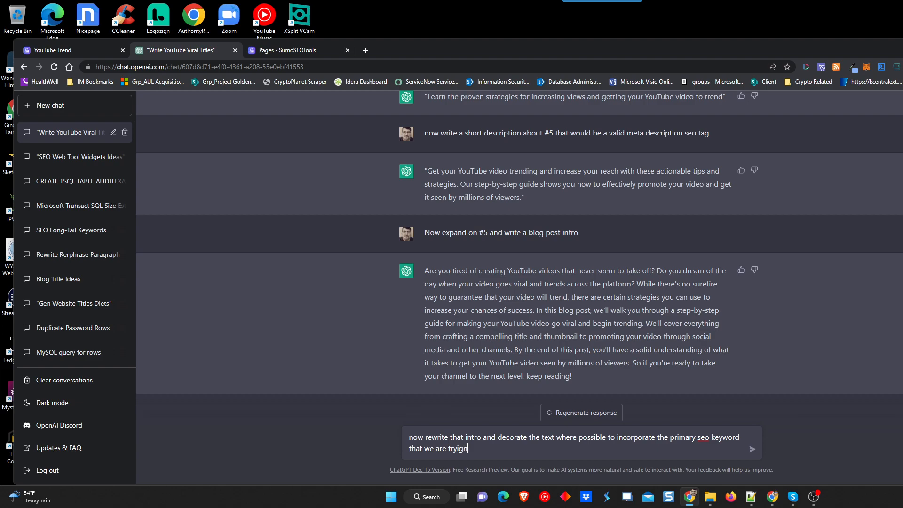
text( tong to rank for that is made up of this)
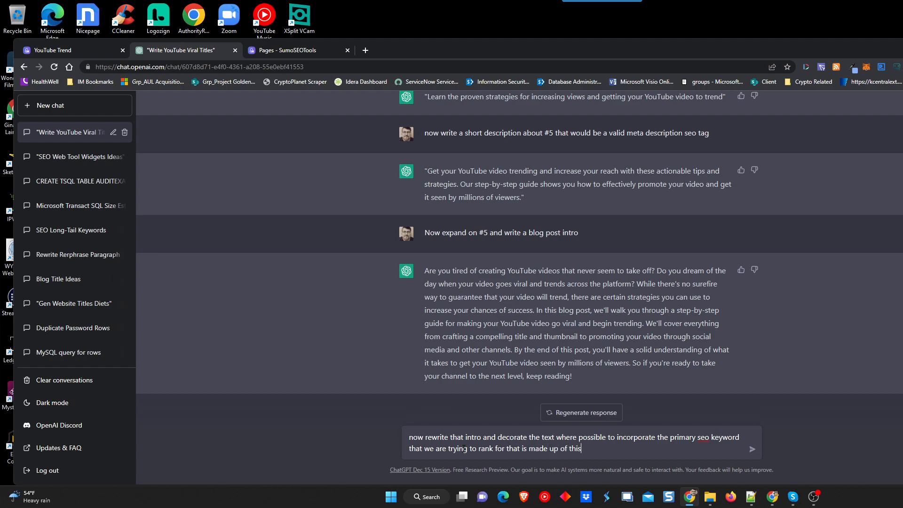
text( longtail keyword phrase)
key(shift+Return)
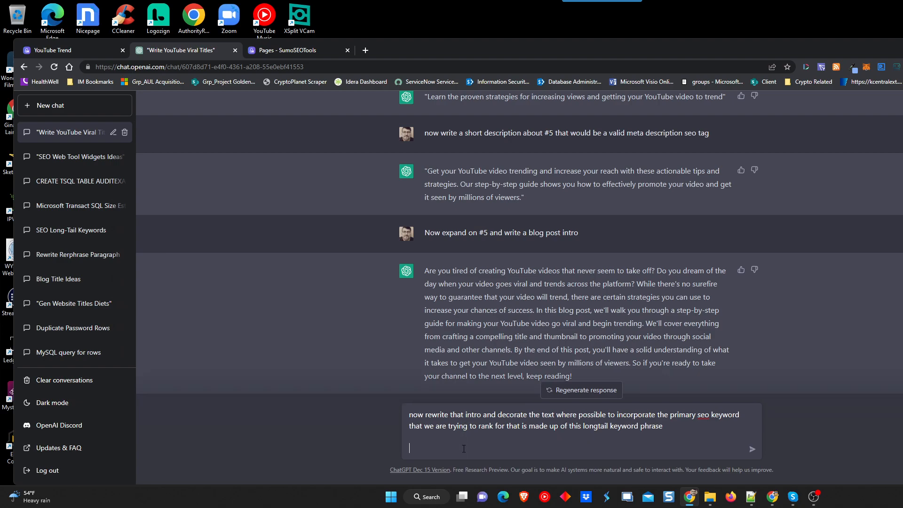
click(300, 50)
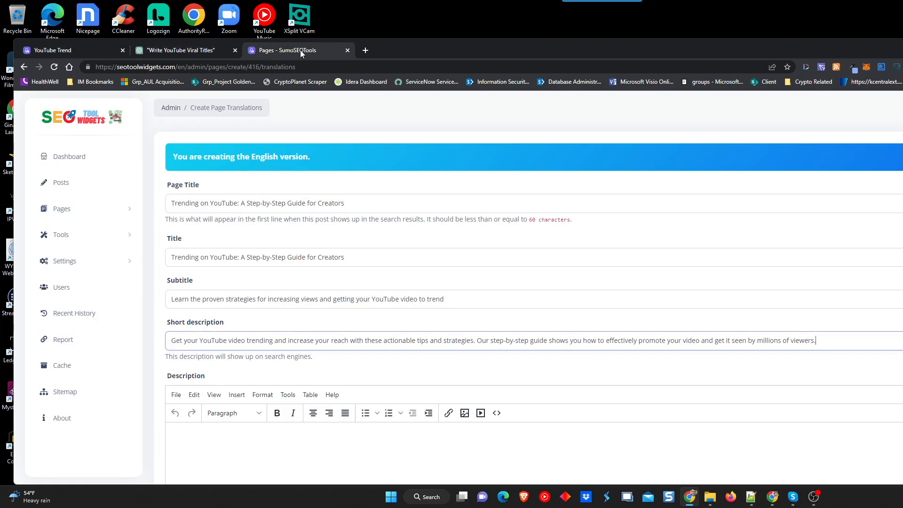
click(180, 51)
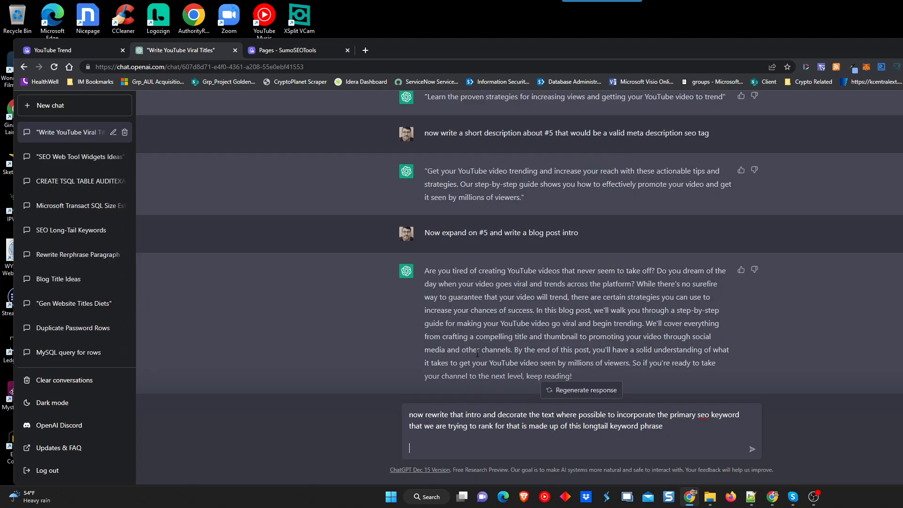
text(trending on youtube)
key(Return)
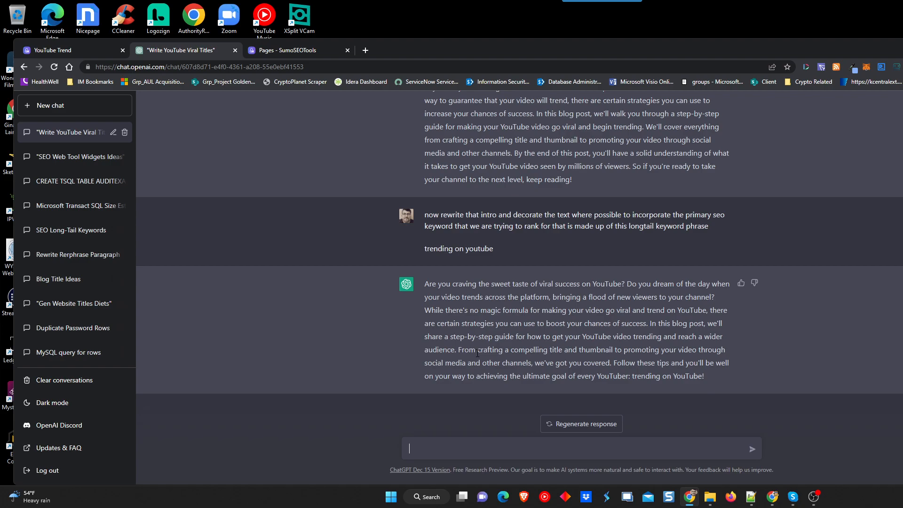
Request a rewrite using H2, bold, italic and underline, then select the formatted reply.
text(now rewrite that and also use text d)
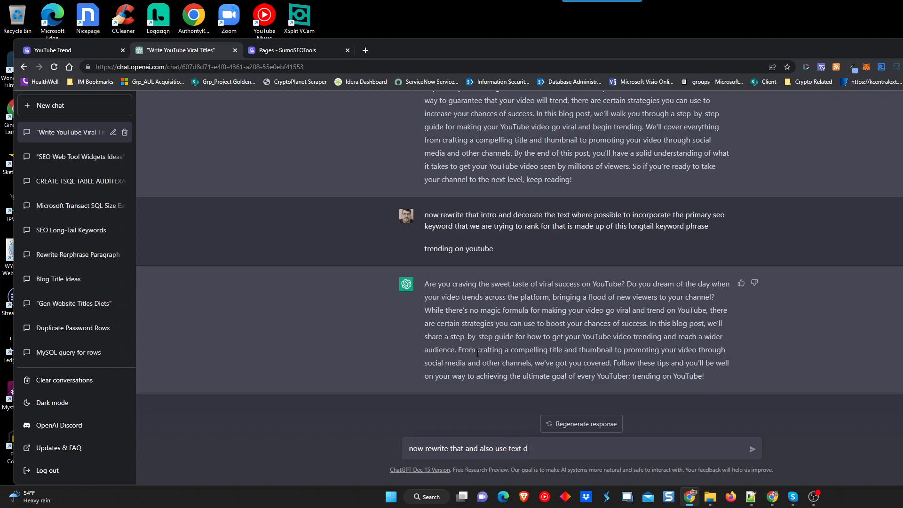
text(ecoration like H2, bold, italic and underline)
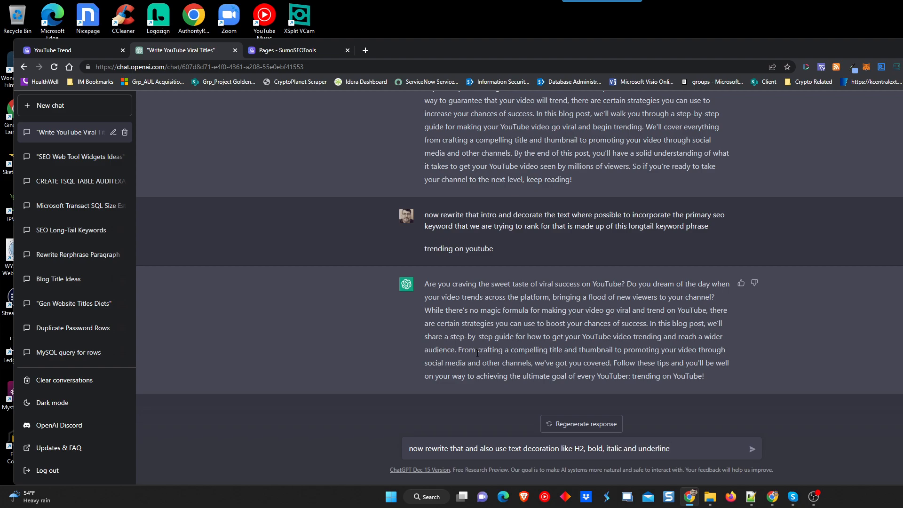
text( for the primary keywords)
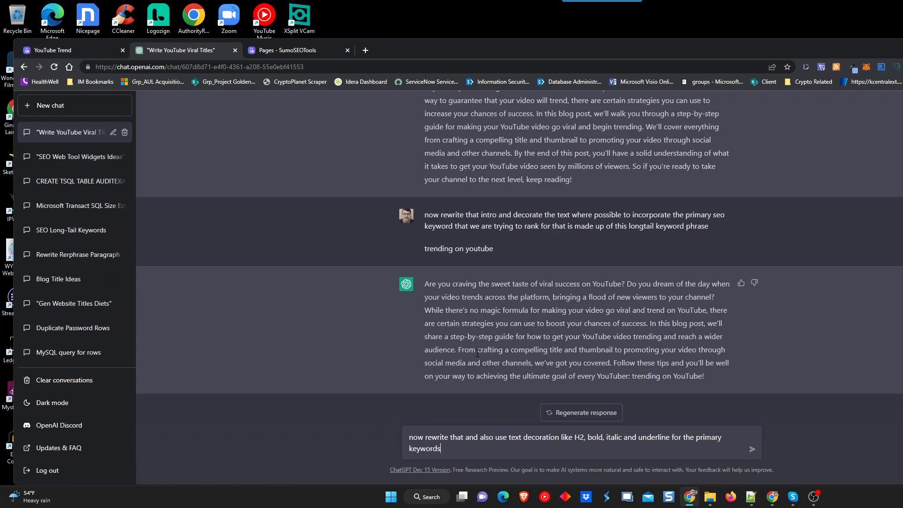
key(Return)
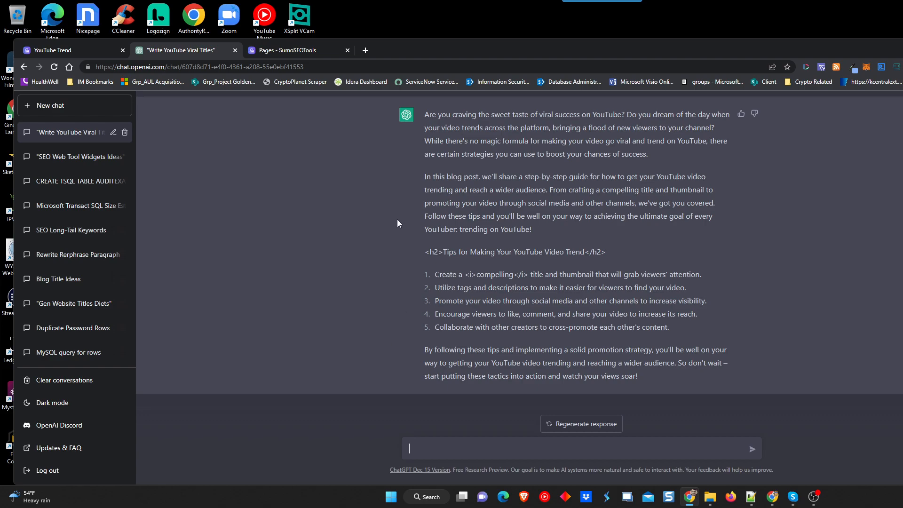
scroll(403, 214, up, 1)
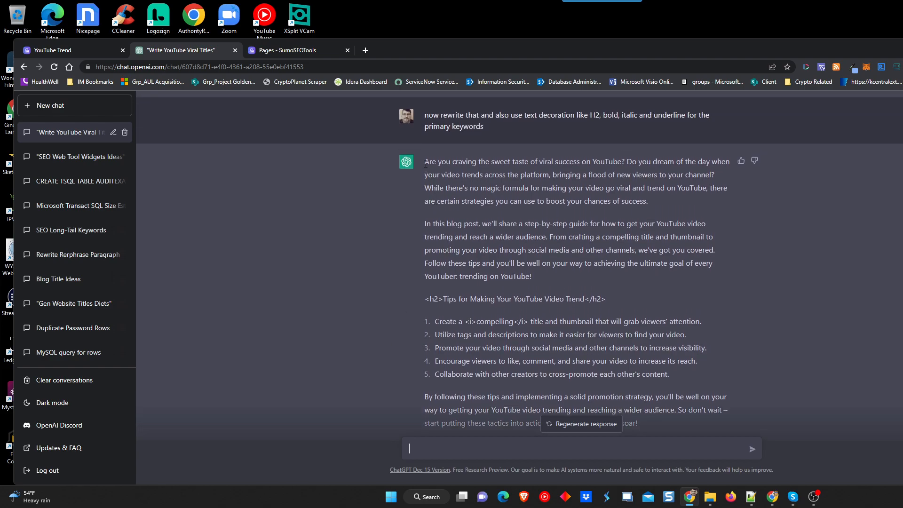
drag(427, 165, 641, 373)
key(ctrl+c)
scroll(607, 217, down, 1)
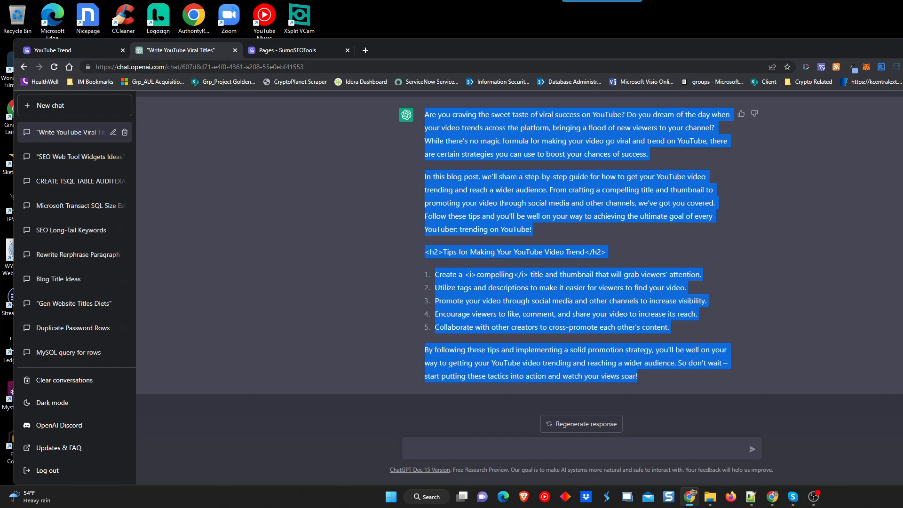
click(287, 50)
Replace the Description with the copied blog HTML through View > Source code and save it.
scroll(464, 183, down, 4)
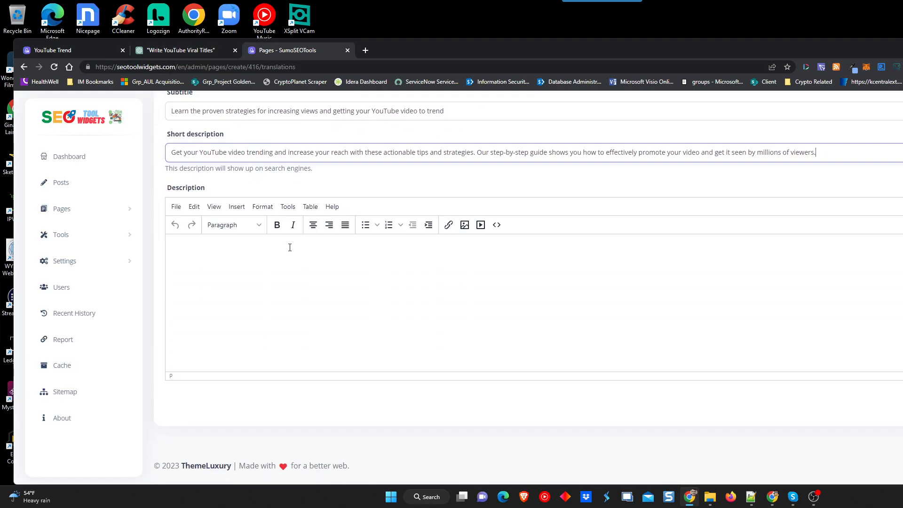
click(310, 268)
key(ctrl+v)
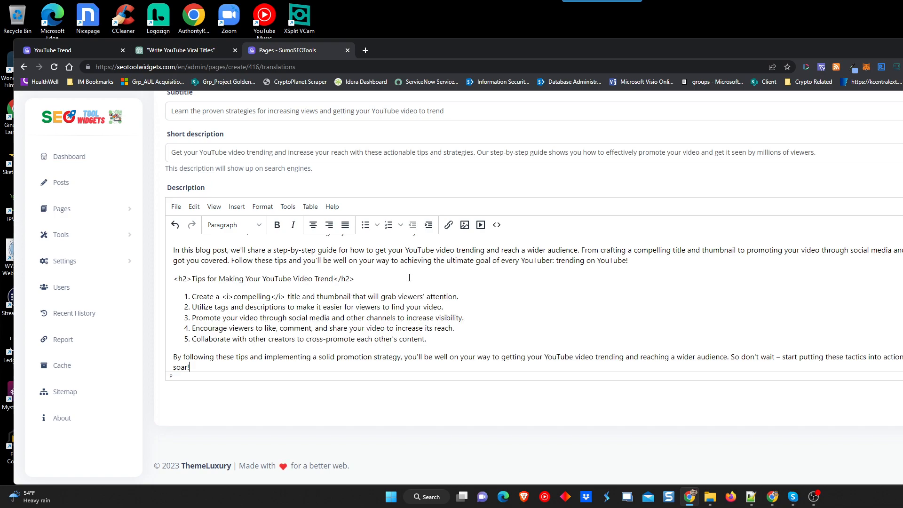
key(ctrl+a)
key(Delete)
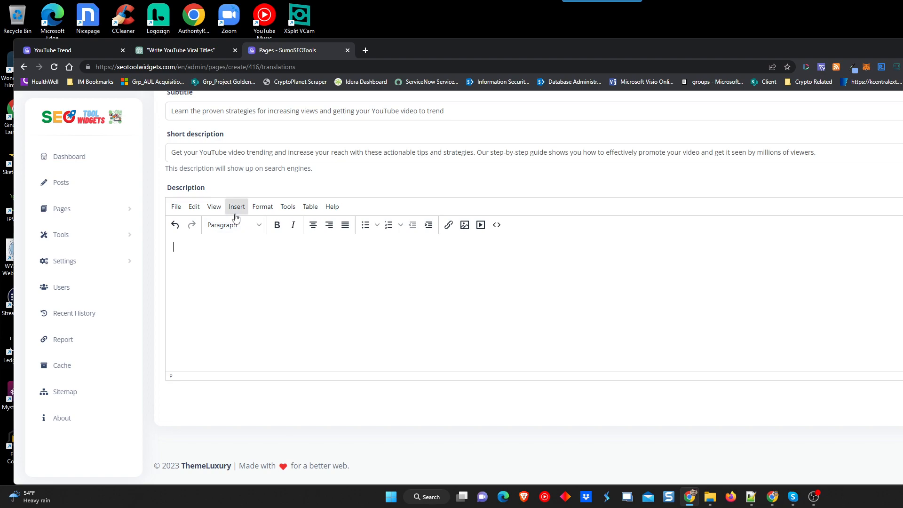
click(215, 207)
click(217, 224)
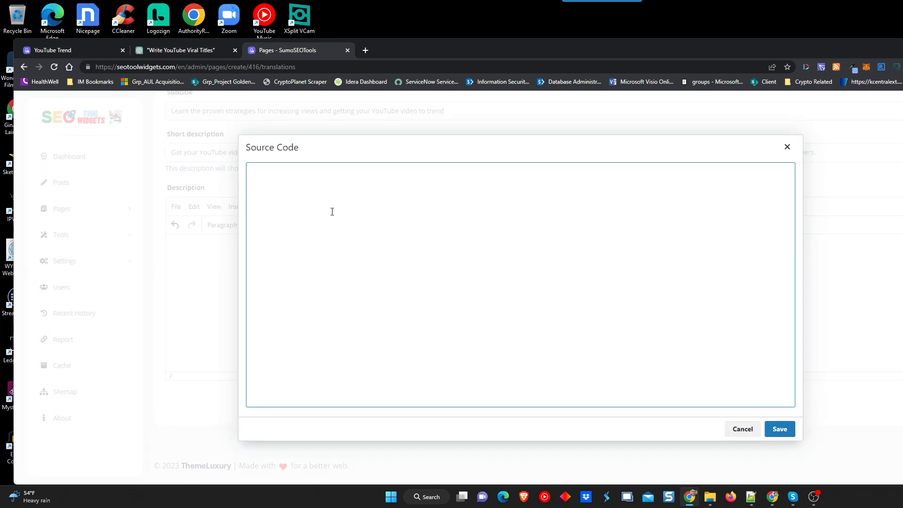
key(ctrl+v)
click(768, 428)
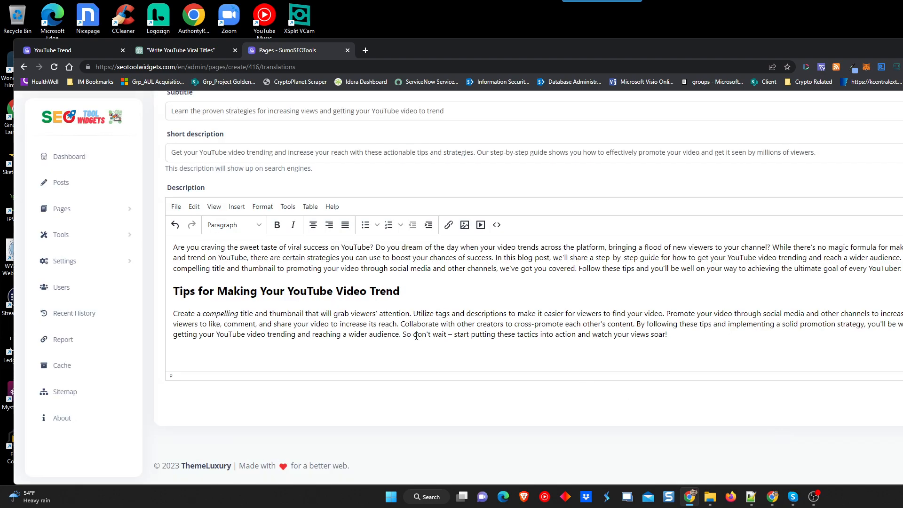
scroll(447, 325, up, 1)
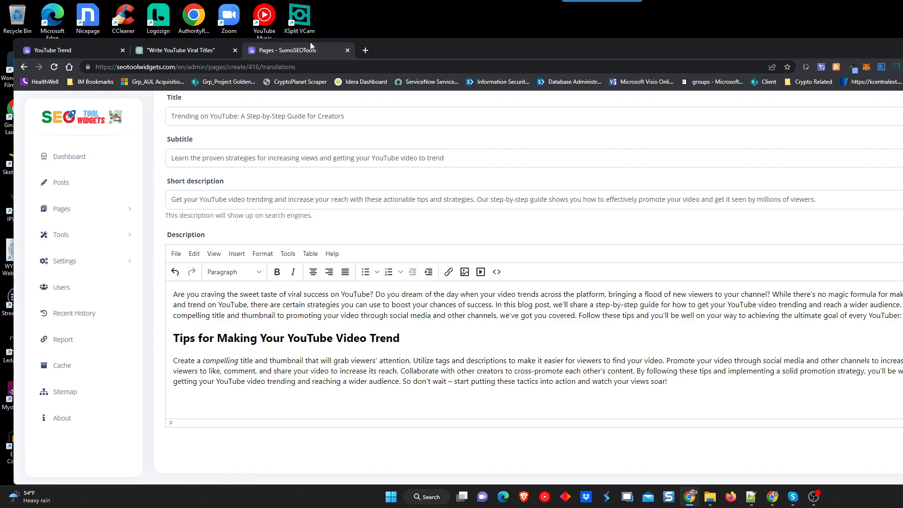
Ask ChatGPT to expand each of the 5 tips to incorporate them into the blog article.
click(195, 51)
click(478, 454)
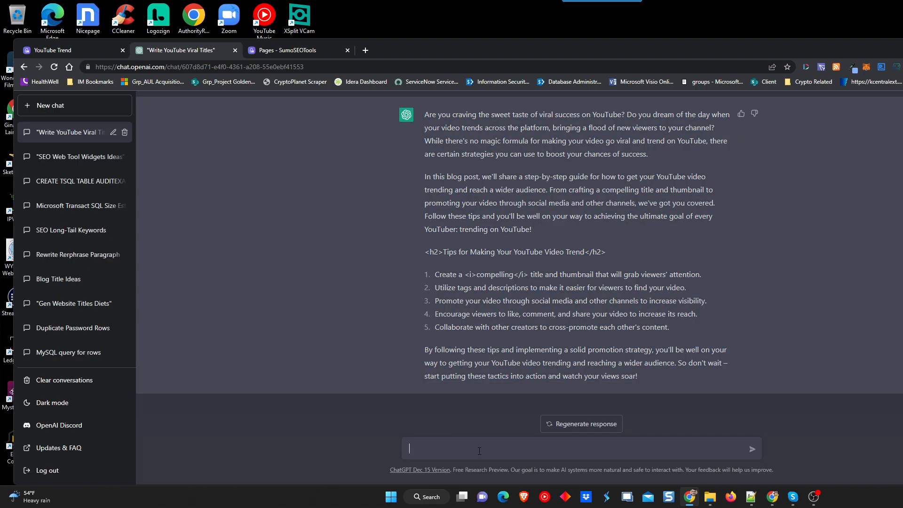
text(now expand on each of the 5 tips)
text(to incorporate th)
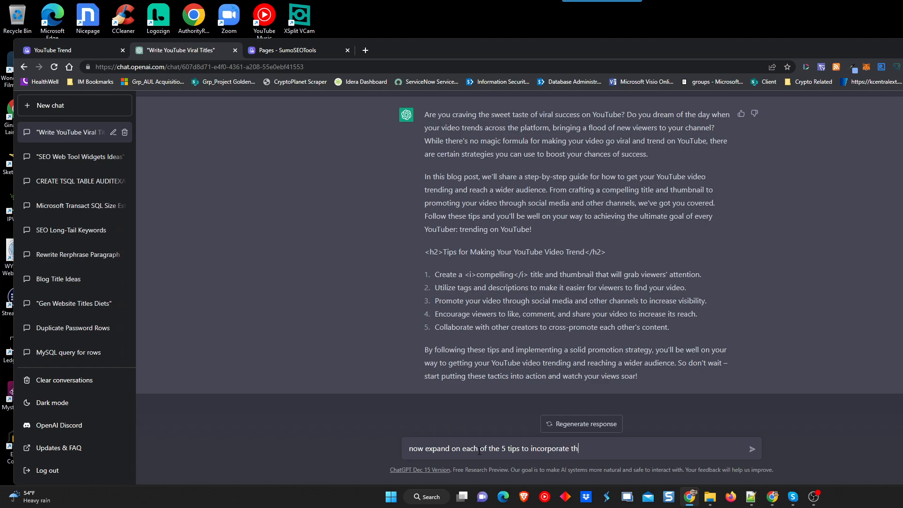
text(em into the blog article)
key(Return)
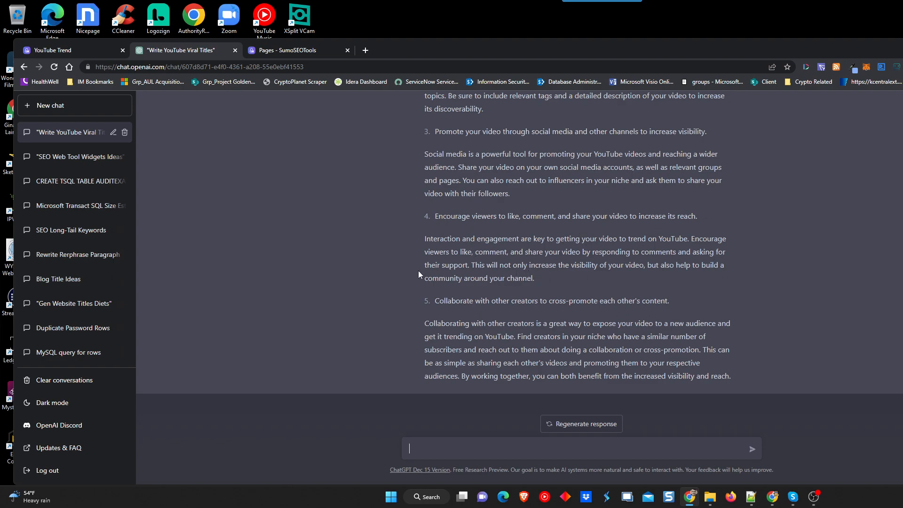
Select all five expanded tips in ChatGPT's reply for copying.
scroll(428, 273, up, 5)
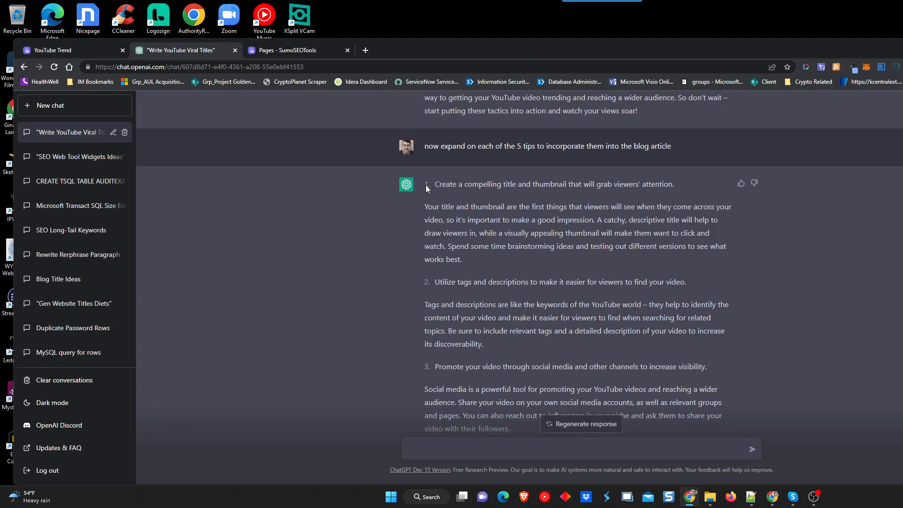
drag(425, 186, 548, 231)
scroll(548, 231, down, 1)
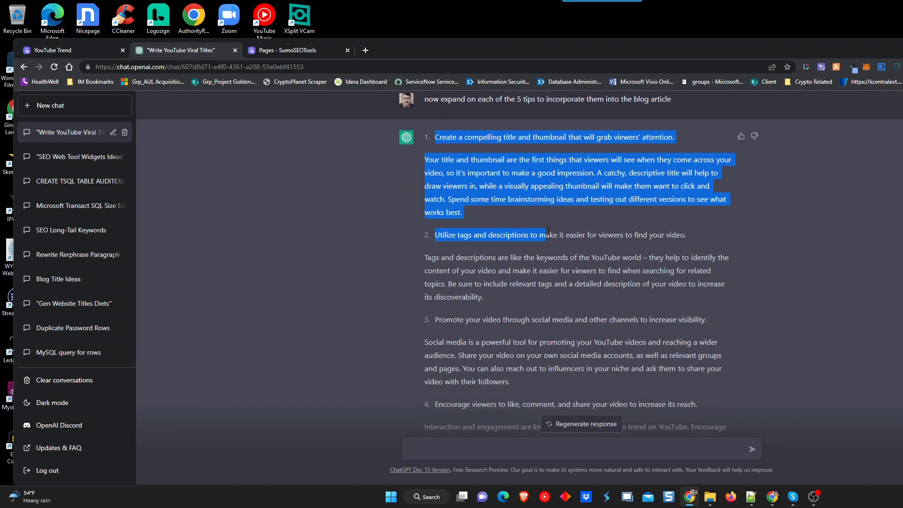
scroll(380, 236, up, 2)
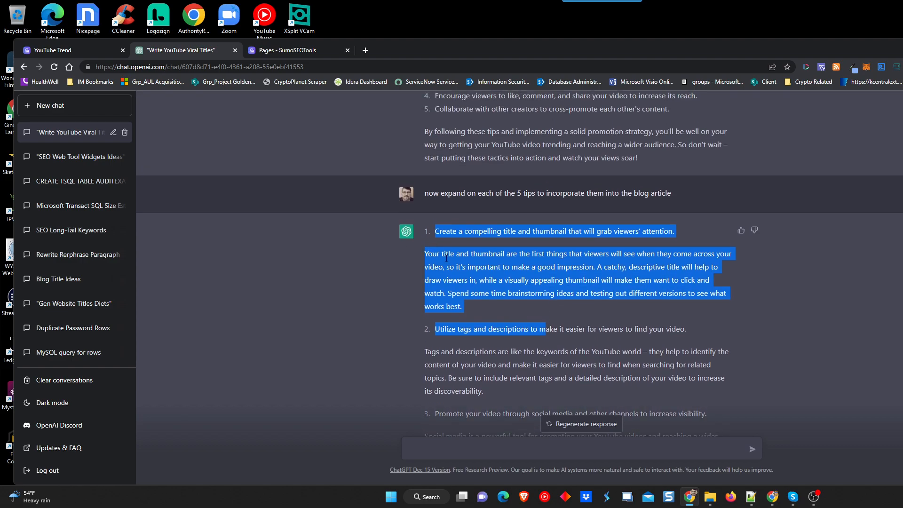
click(443, 245)
drag(429, 232, 739, 378)
scroll(463, 291, down, 2)
scroll(512, 285, down, 2)
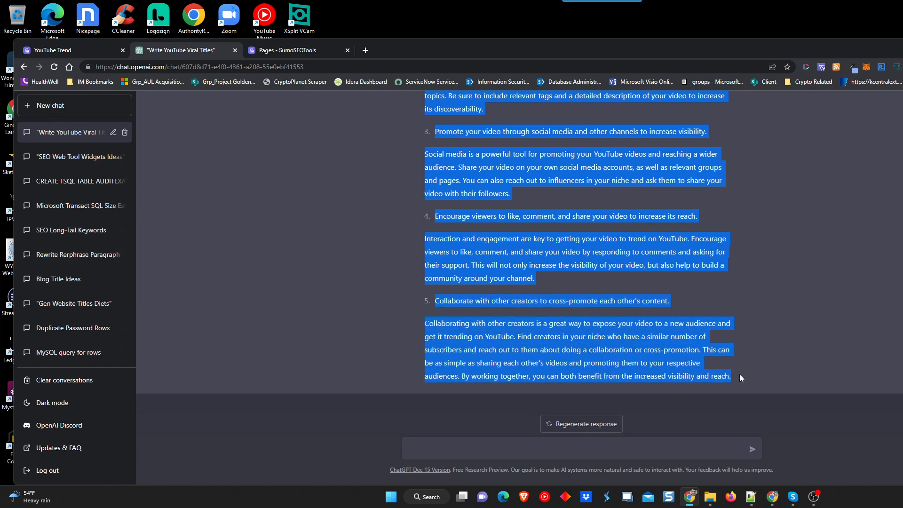
Paste the expanded tips into a new paragraph after the Description's closing line.
click(289, 49)
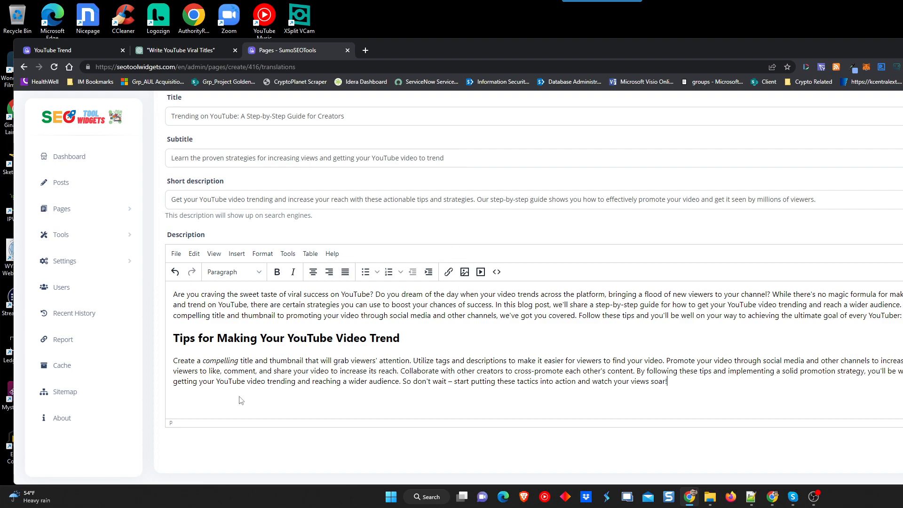
key(Return)
key(ctrl+v)
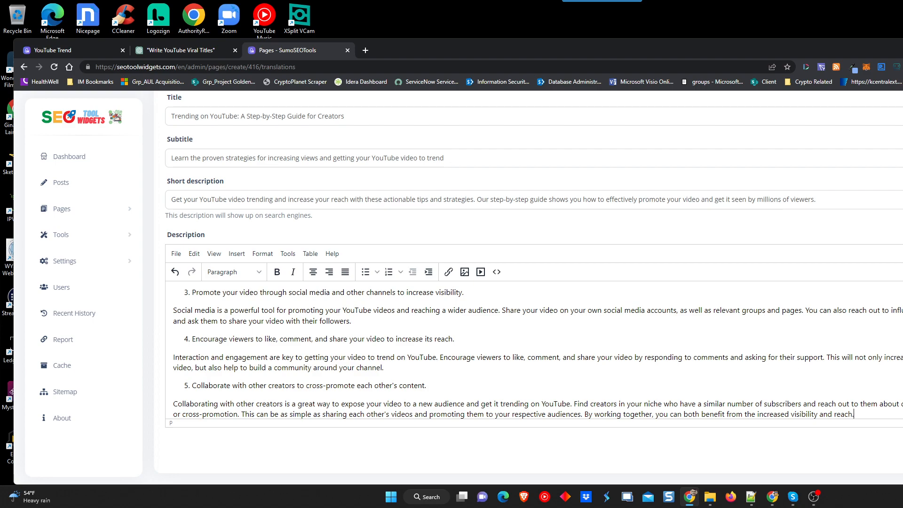
scroll(772, 188, down, 2)
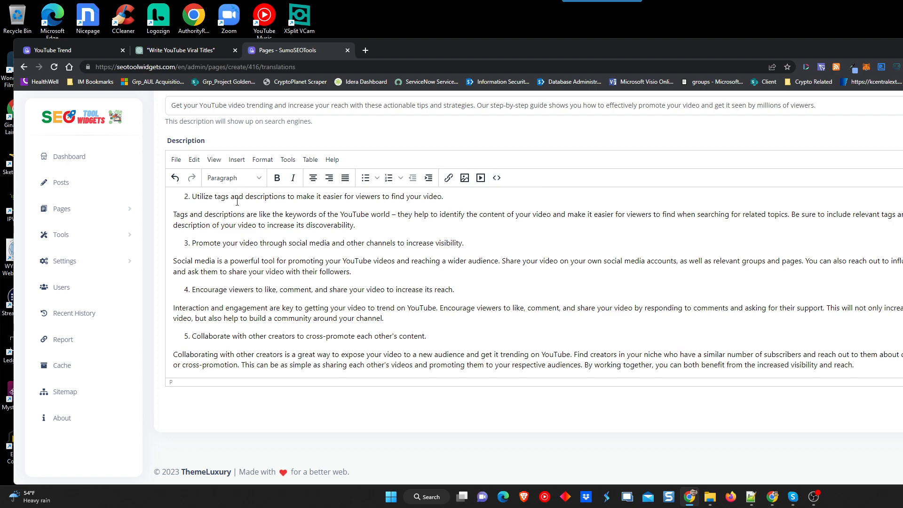
scroll(406, 316, up, 3)
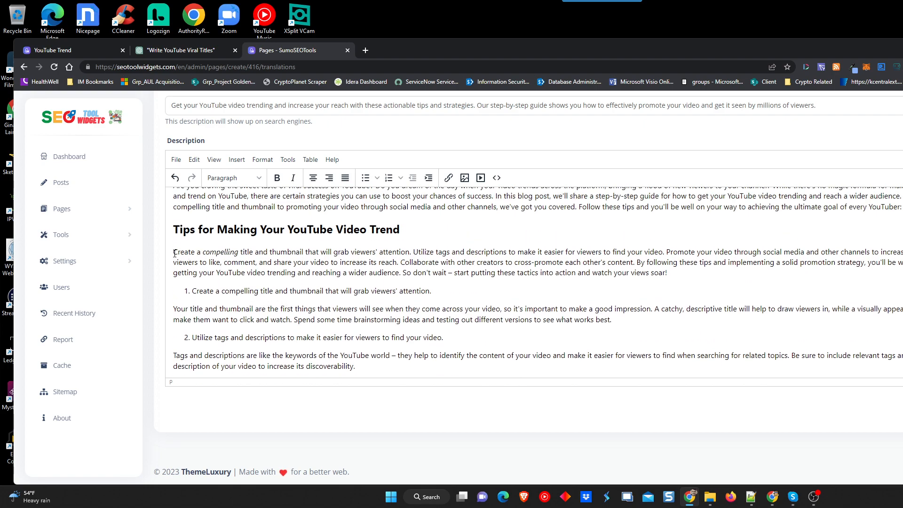
Delete the condensed tips sentences under the tips heading.
drag(174, 253, 678, 269)
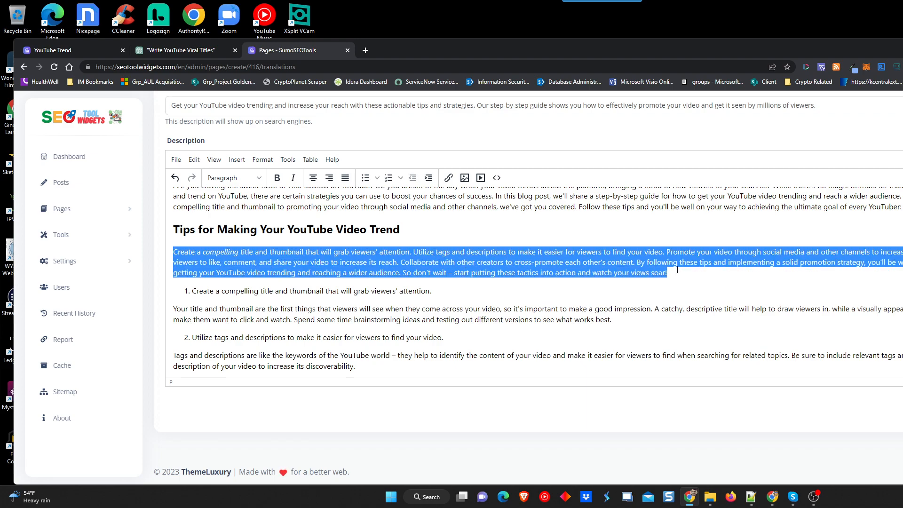
click(676, 269)
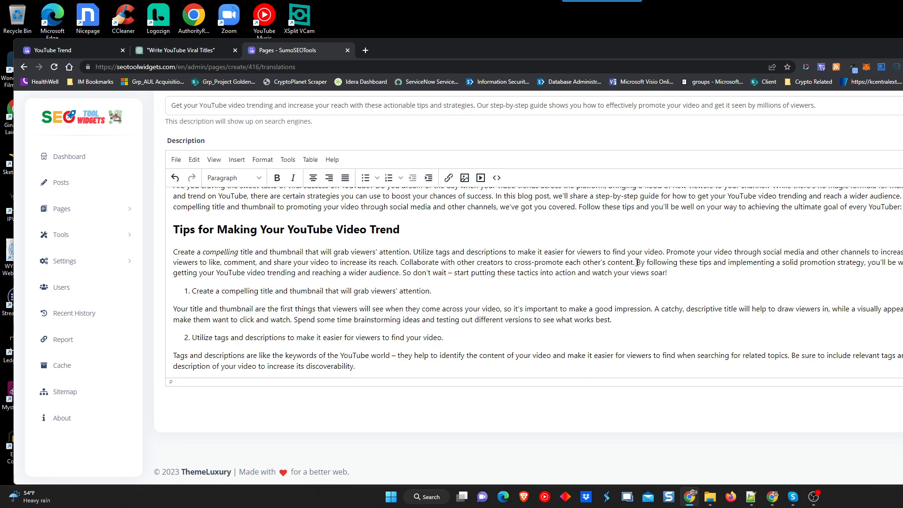
drag(637, 262, 173, 254)
key(BackSpace)
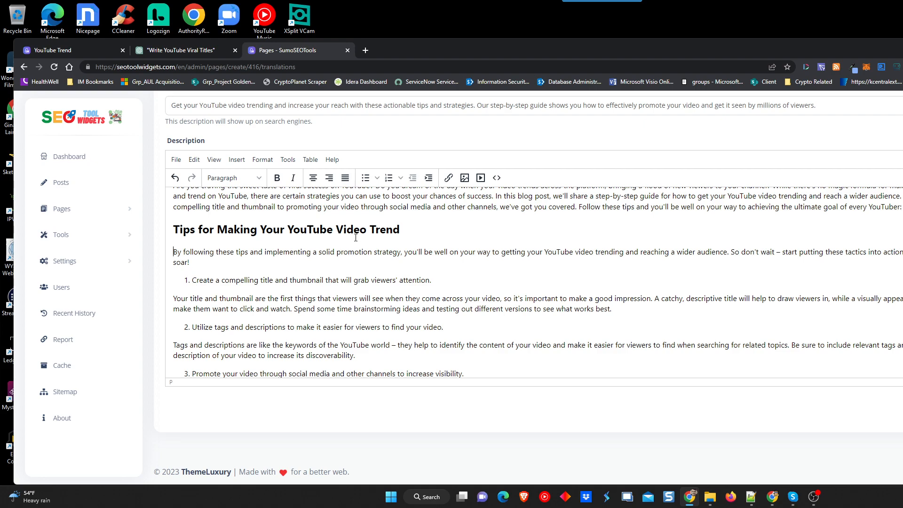
scroll(253, 251, down, 3)
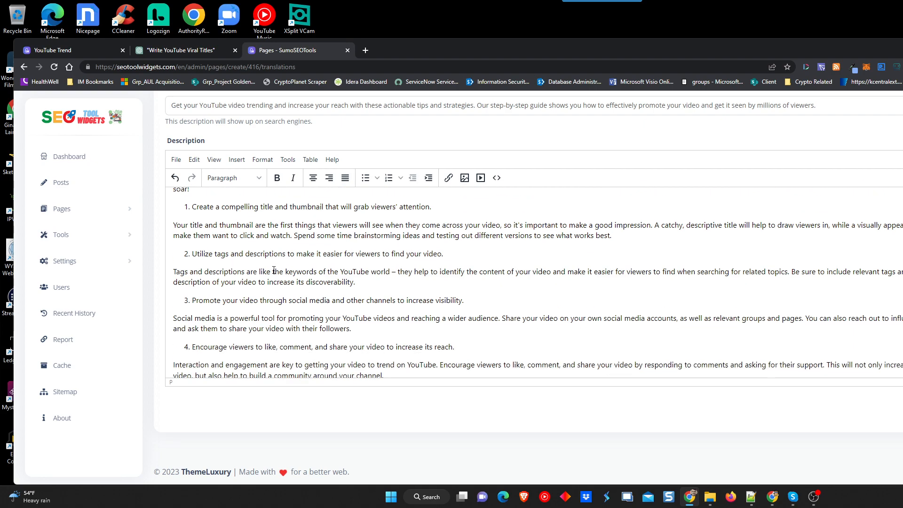
scroll(291, 337, up, 3)
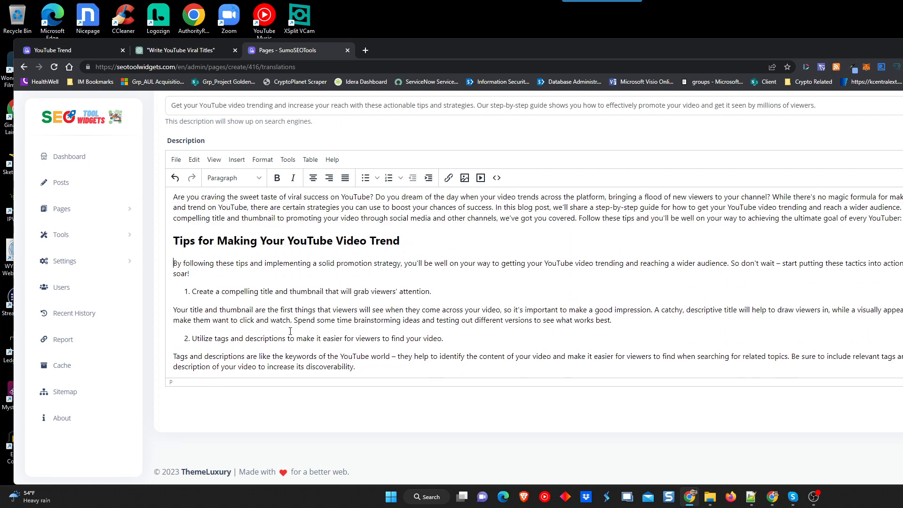
Change the heading to '5 Tips for Making Your YouTube Video Trend' and bold 'these'.
click(190, 243)
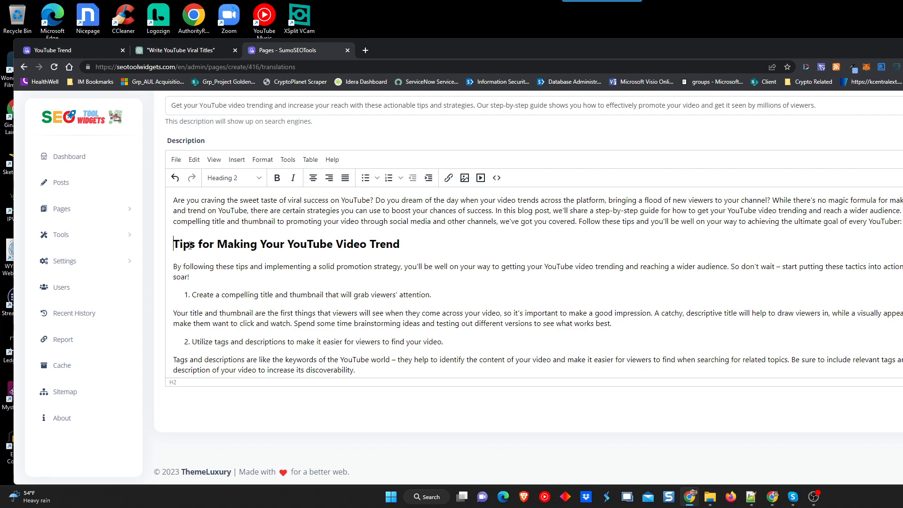
text(5)
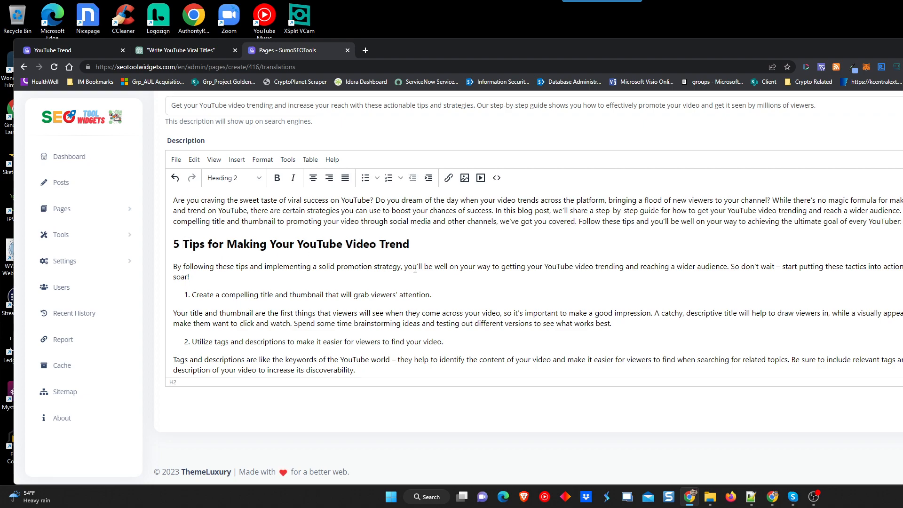
double_click(227, 267)
key(ctrl+b)
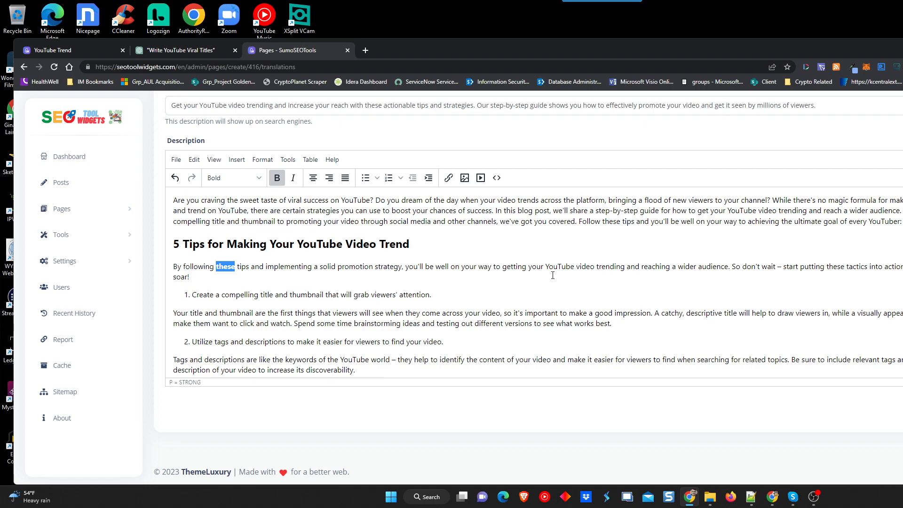
Italicise 'YouTube video trending' and make all five numbered tips bold.
drag(546, 266, 626, 263)
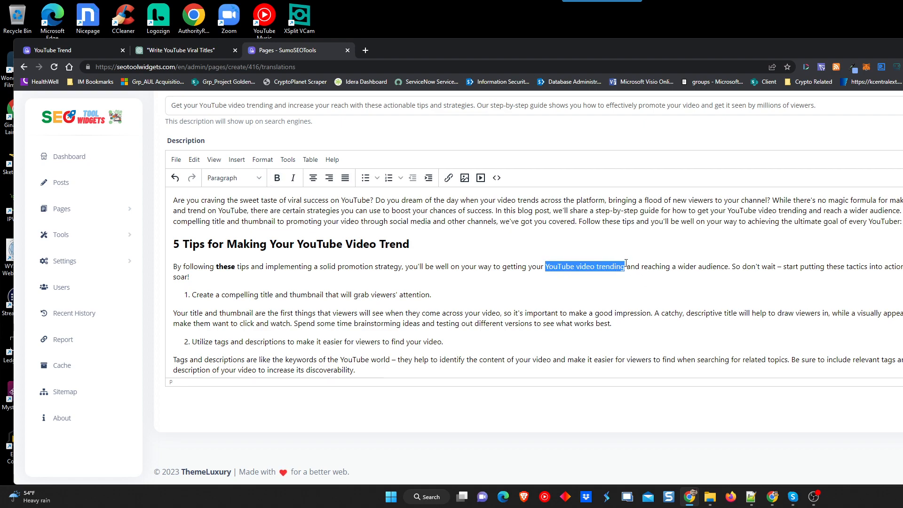
key(ctrl+i)
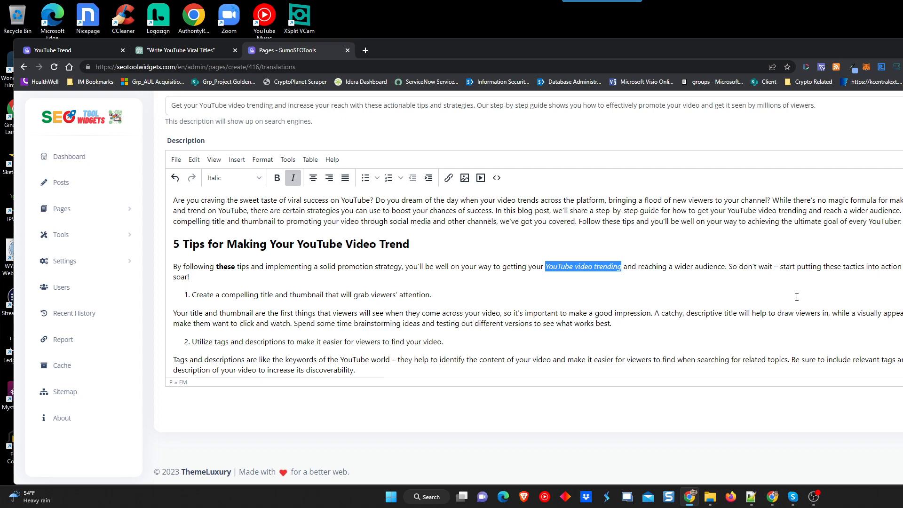
scroll(415, 241, down, 1)
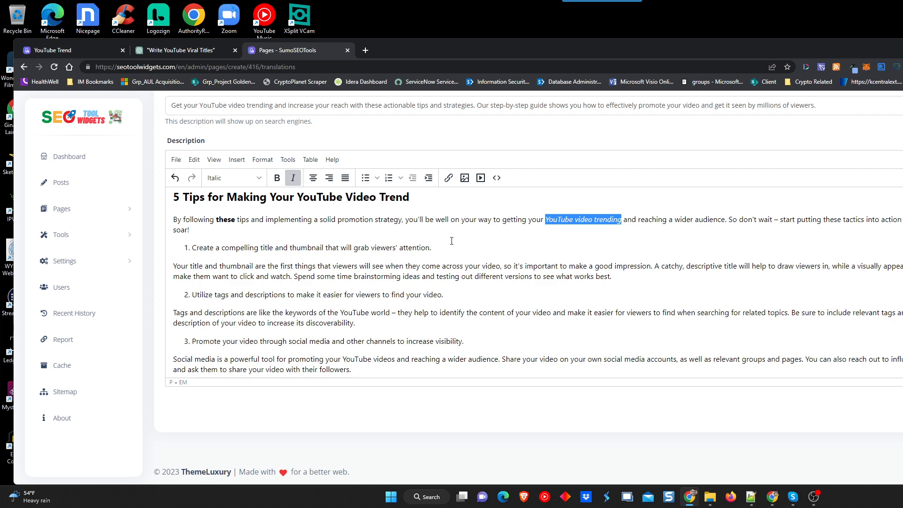
click(438, 247)
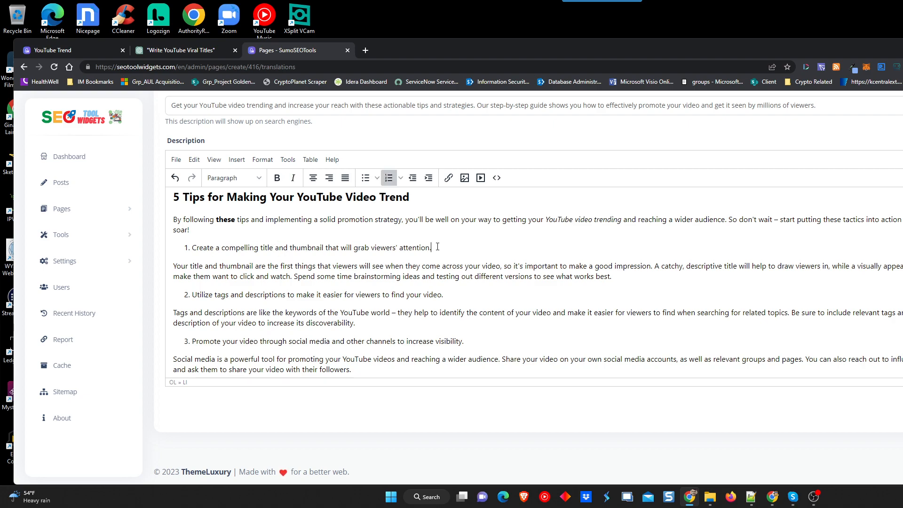
triple_click(437, 247)
key(ctrl+b)
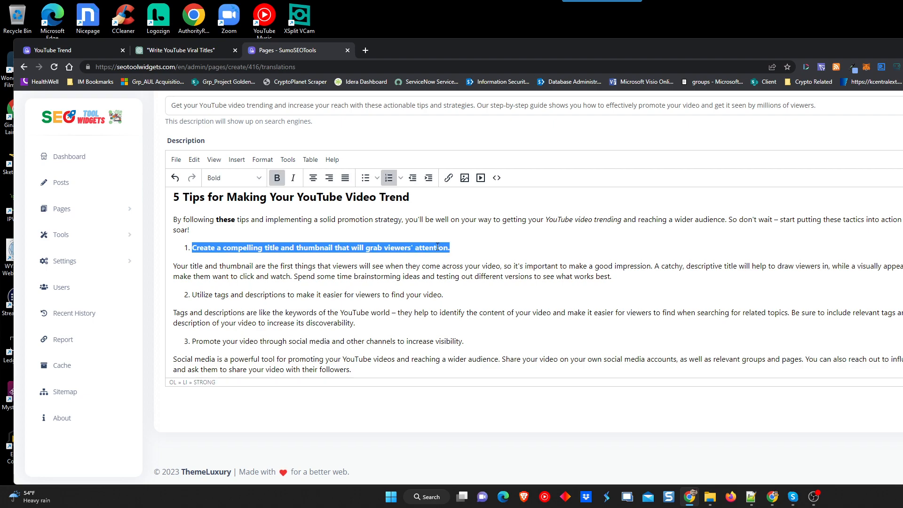
key(Down)
key(Down)
key(Down)
key(shift+End)
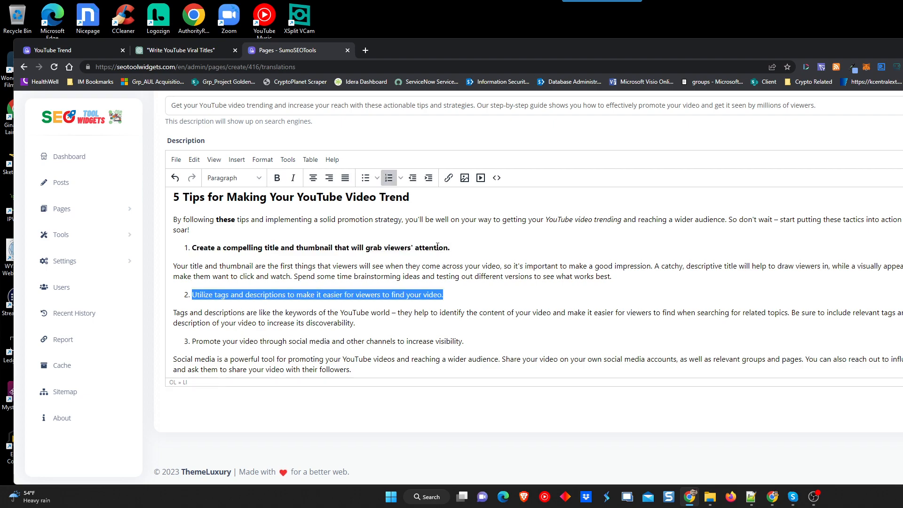
key(ctrl+b)
key(Down)
key(Down)
key(Down)
key(shift+End)
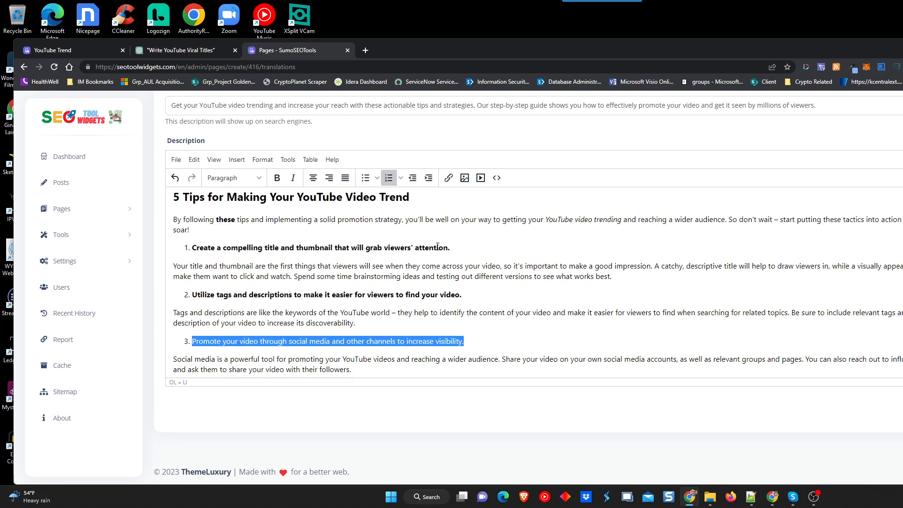
key(ctrl+b)
key(Down)
key(Down)
key(Down)
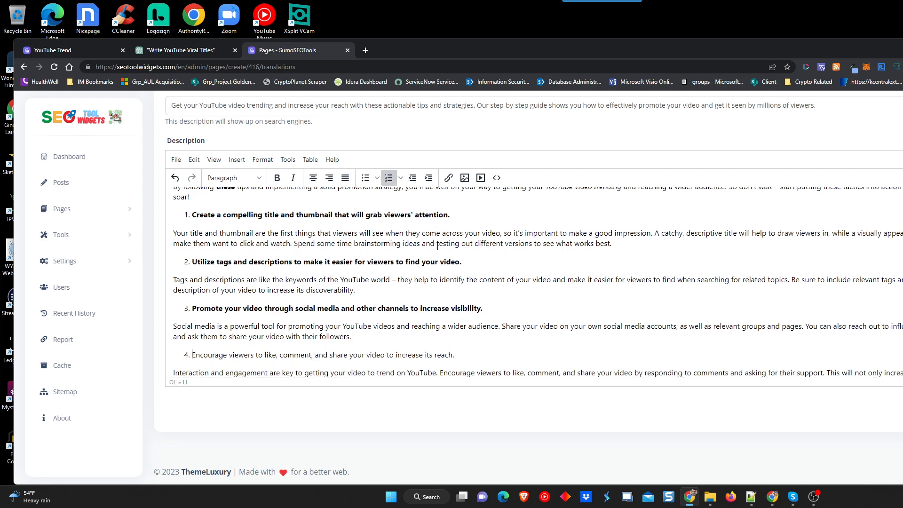
key(shift+End)
key(ctrl+b)
key(Down)
key(Down)
key(Down)
key(shift+End)
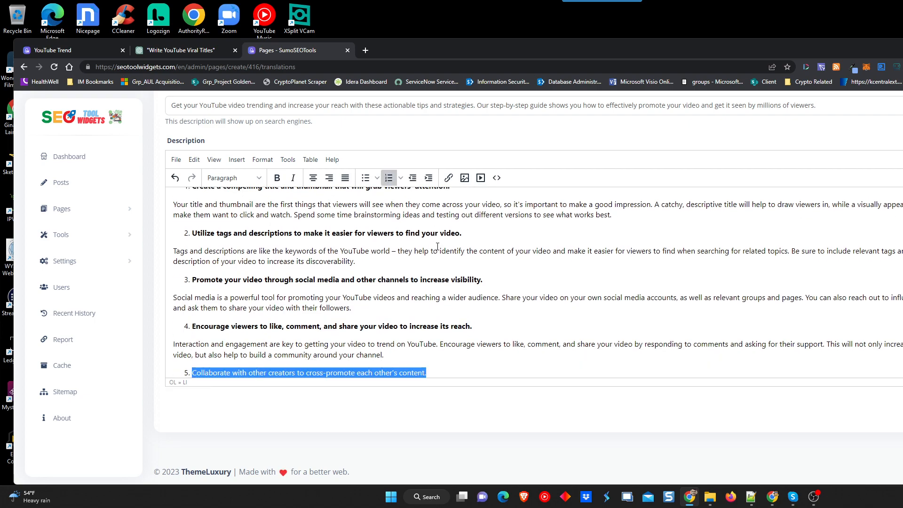
key(ctrl+b)
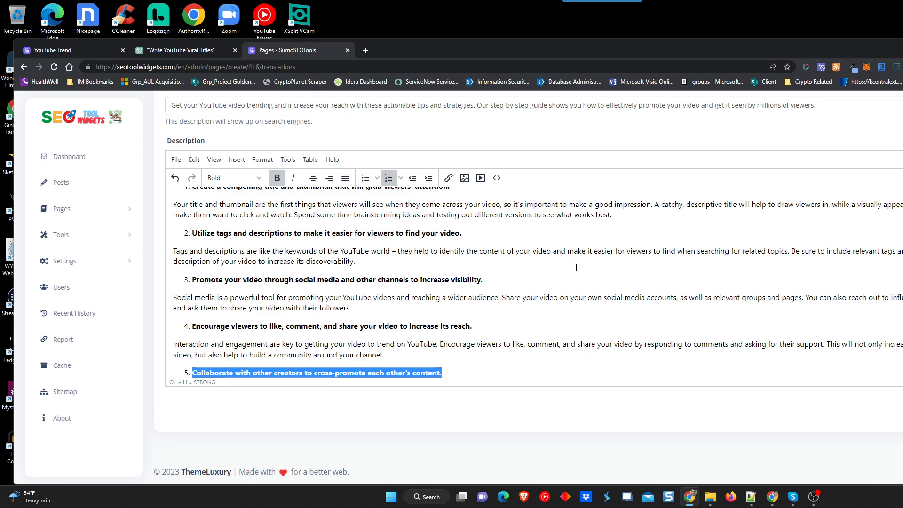
Bold 'trending on YouTube' in the last paragraph and add an empty paragraph after it.
scroll(575, 272, down, 2)
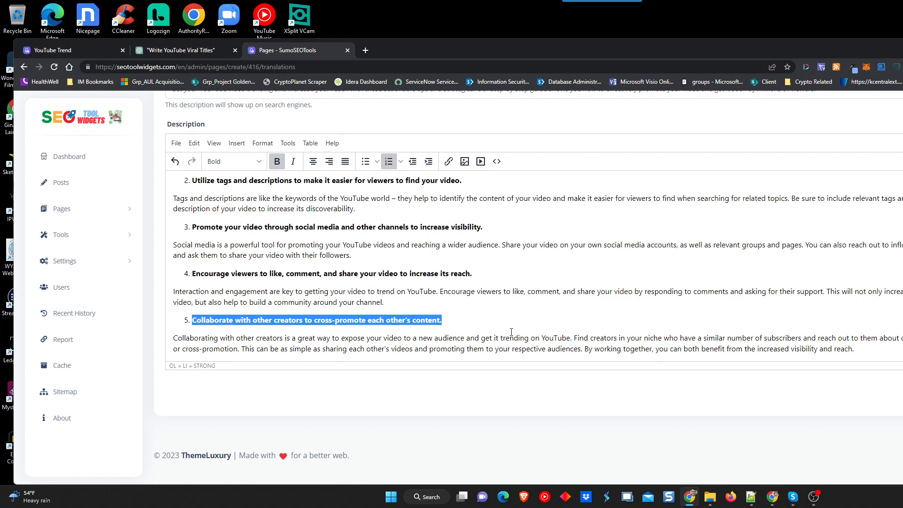
drag(501, 338, 570, 336)
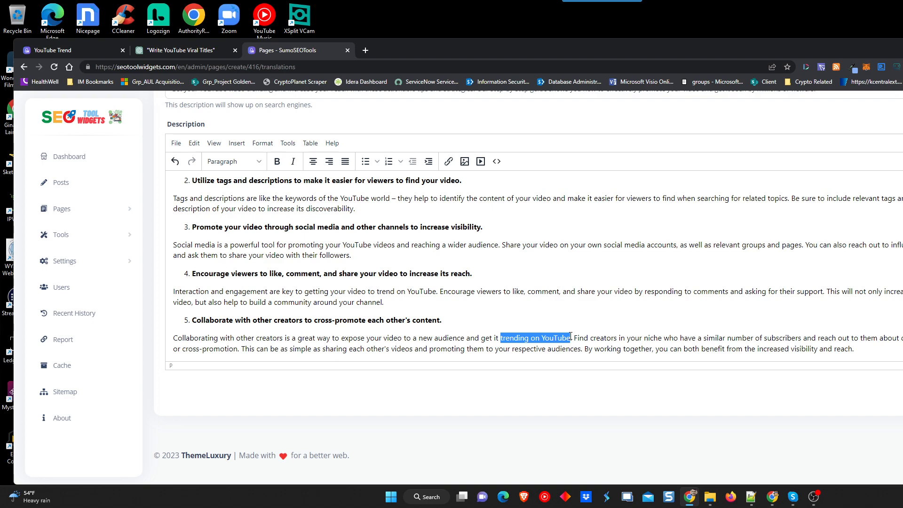
key(ctrl+b)
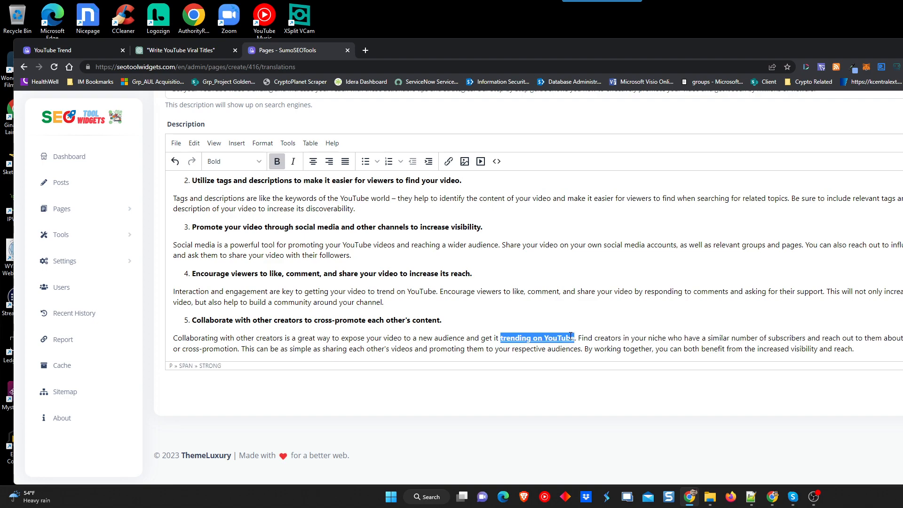
click(586, 319)
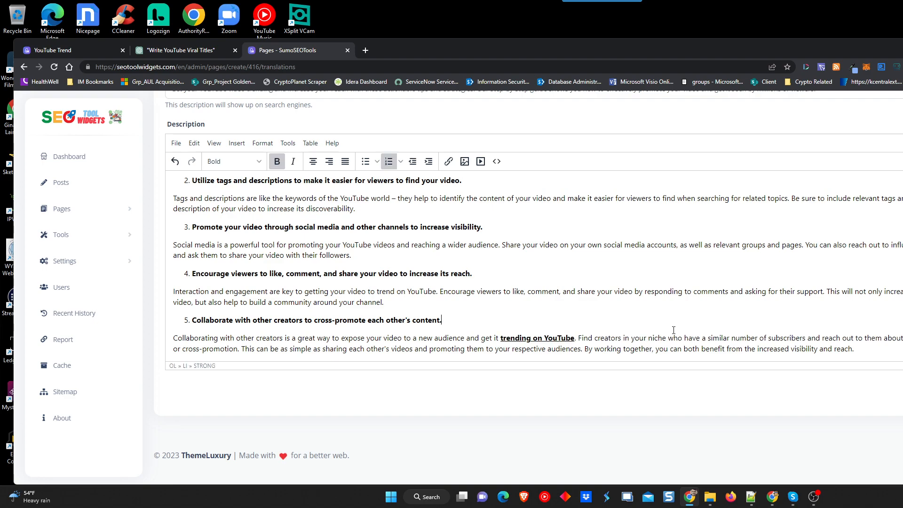
click(854, 348)
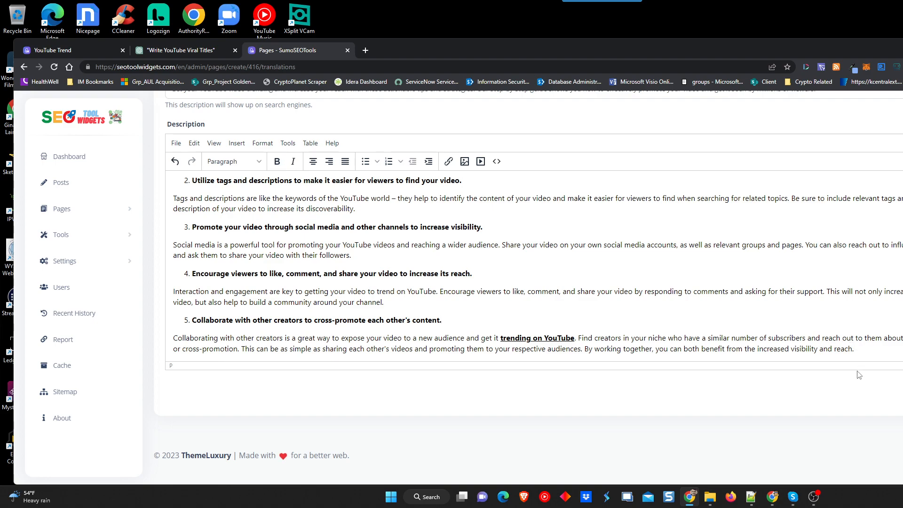
key(Return)
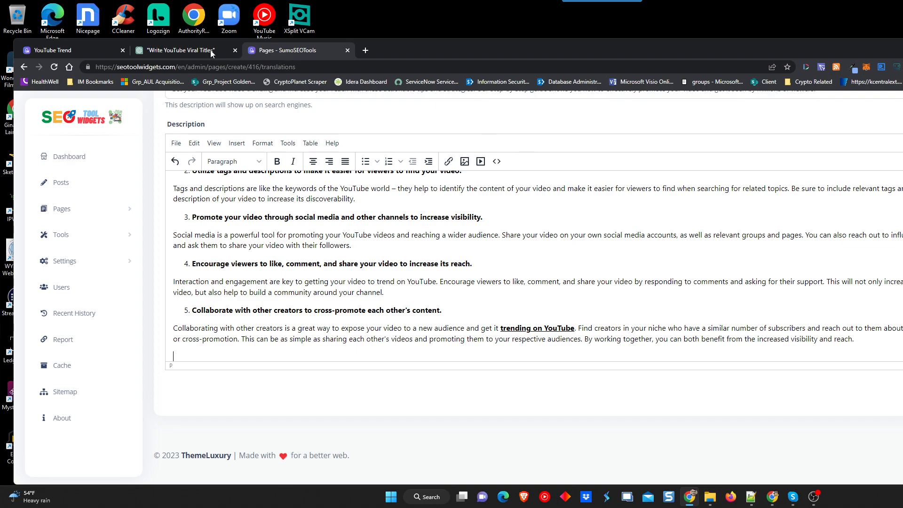
click(176, 50)
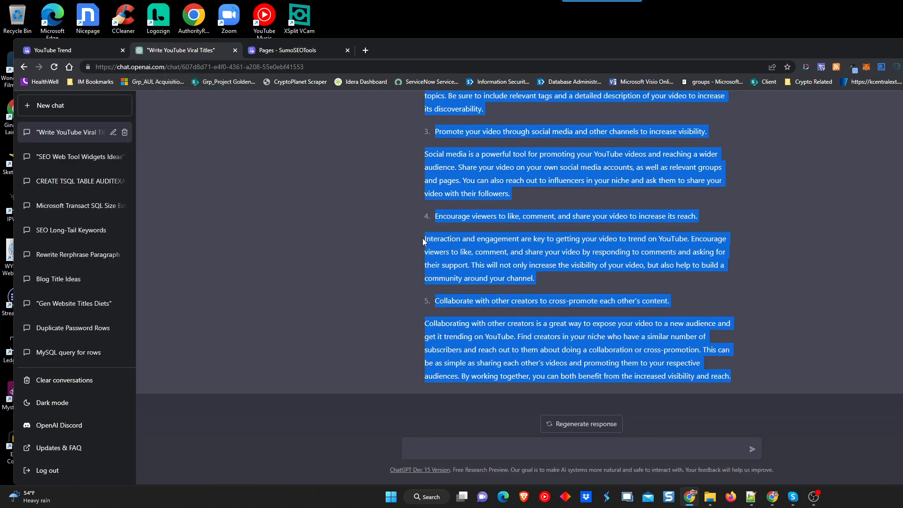
click(508, 443)
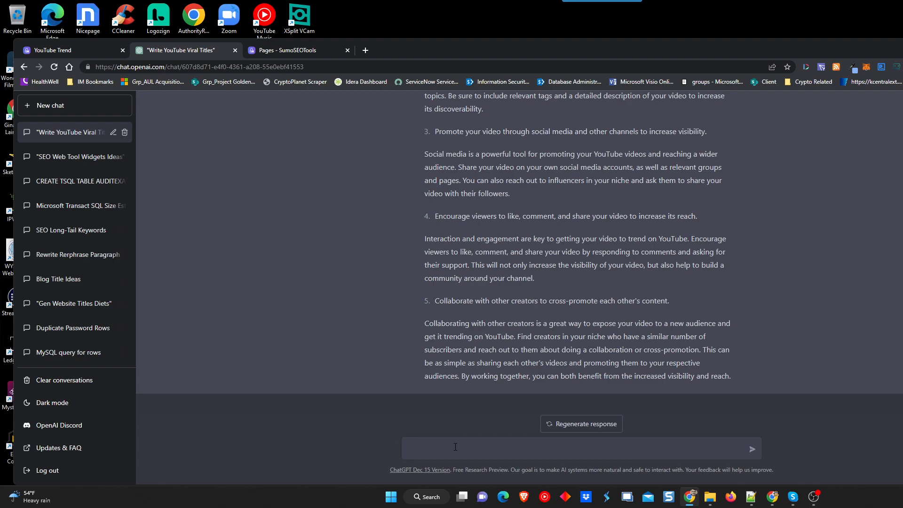
text(now write an AIDA with a strong call to action to )
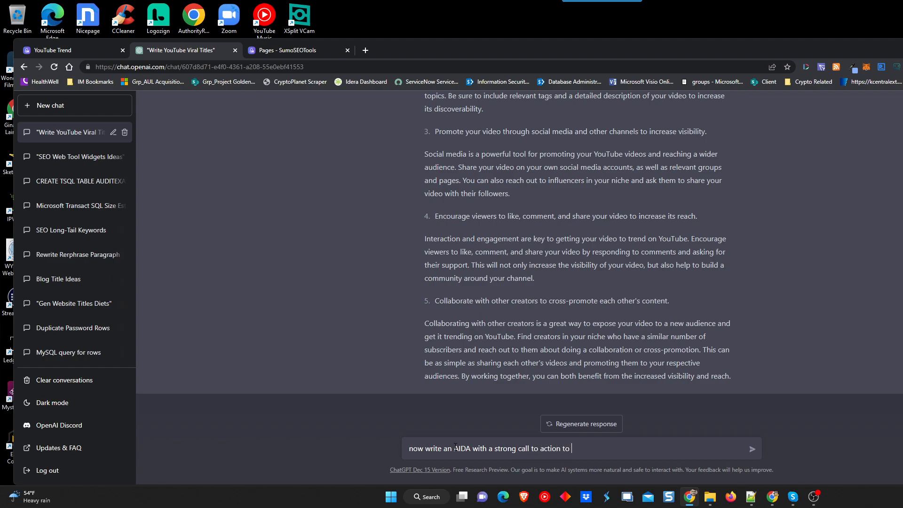
text(click on the link to use our YouTube Trending tool)
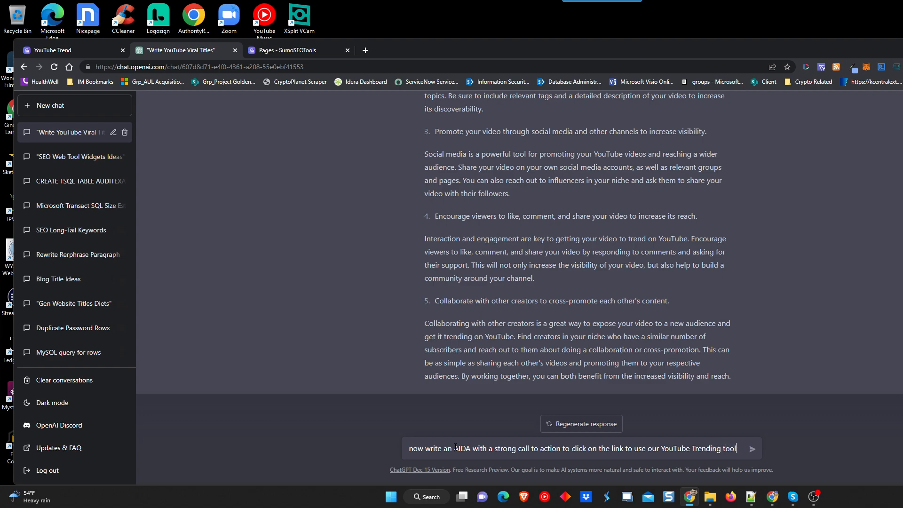
text( to gather ideas )
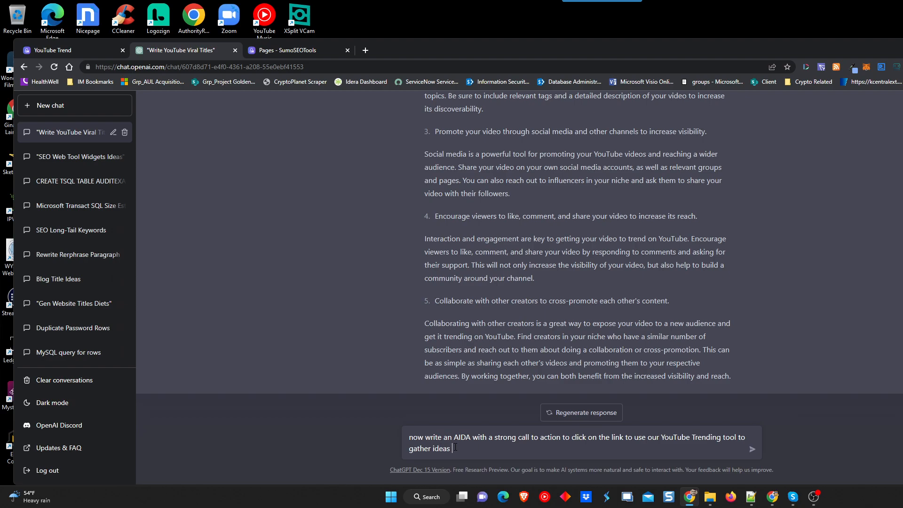
text(on what is trending and how you can )
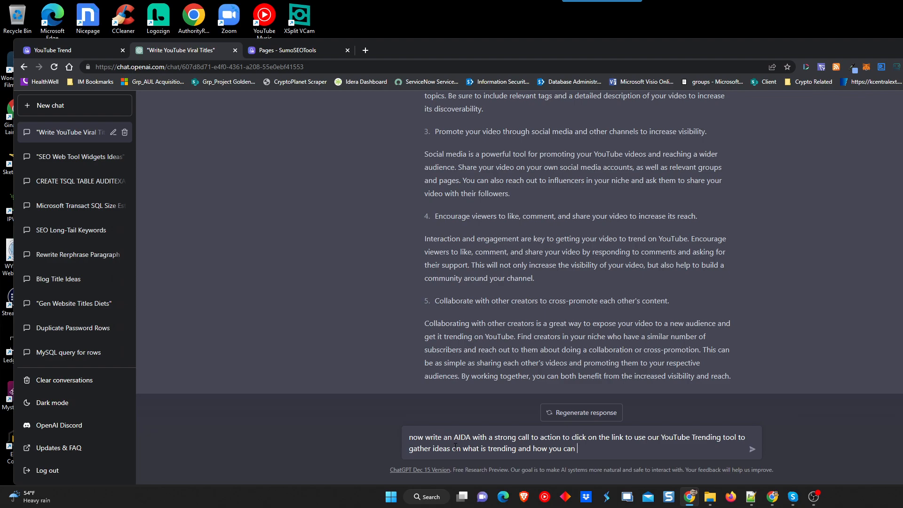
text(use it )
text(to)
key(BackSpace)
key(BackSpace)
text(for your own videos.  The link )
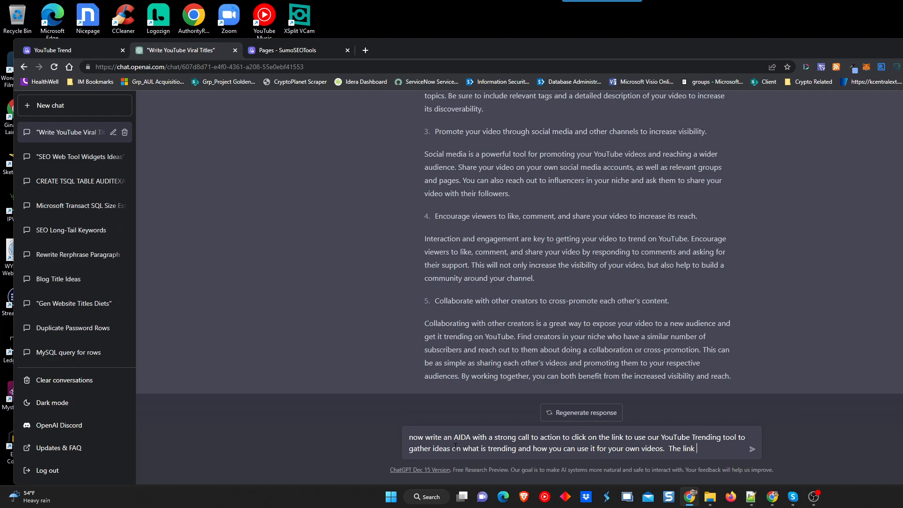
text(in the ac)
text(ll to action shoul)
text(d point to)
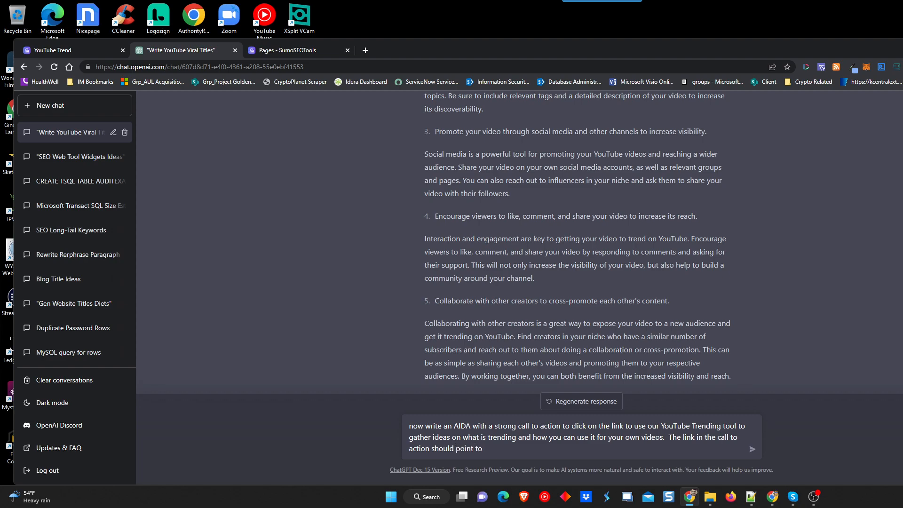
click(63, 53)
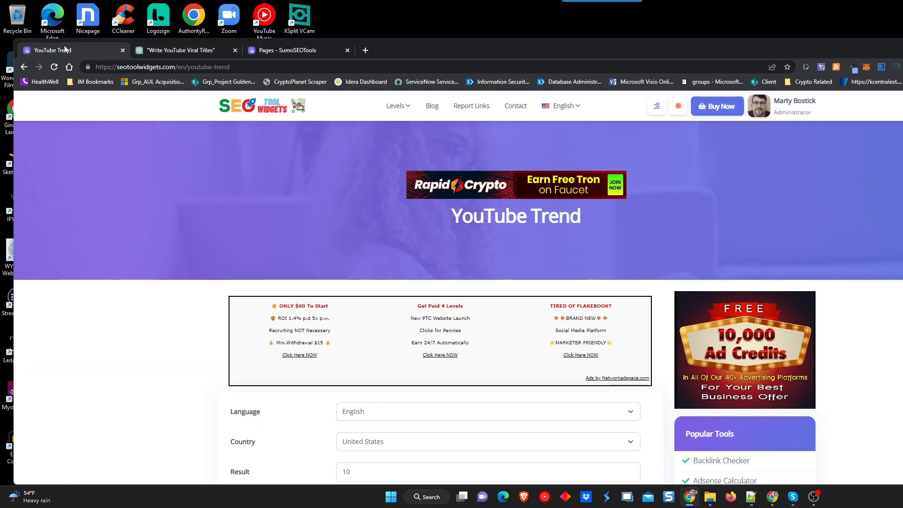
click(238, 70)
key(ctrl+c)
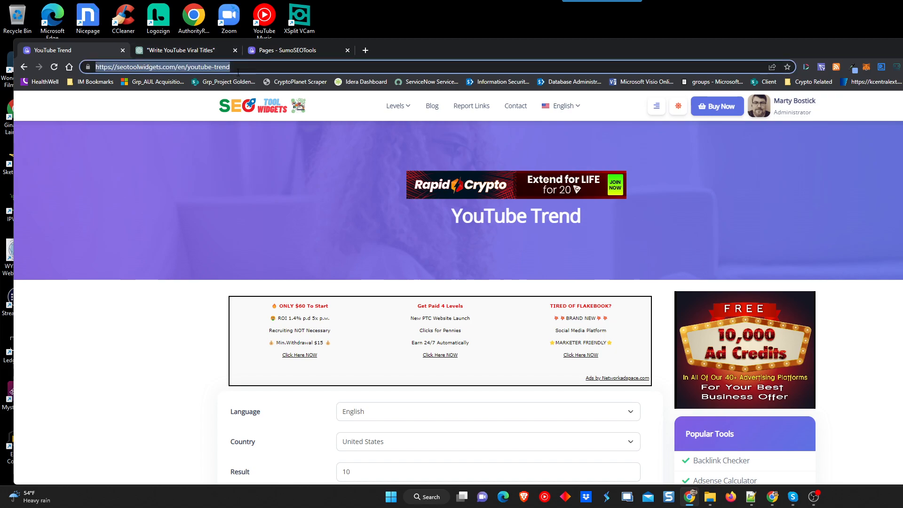
click(183, 50)
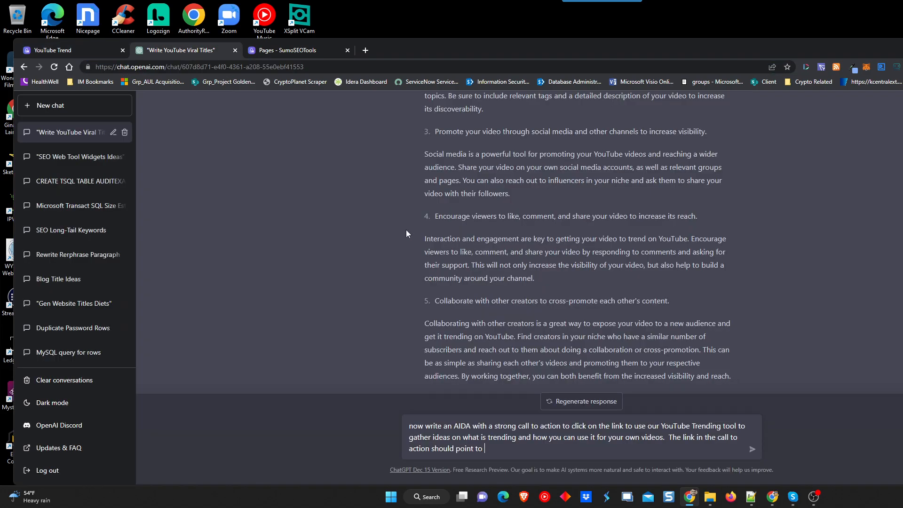
key(ctrl+v)
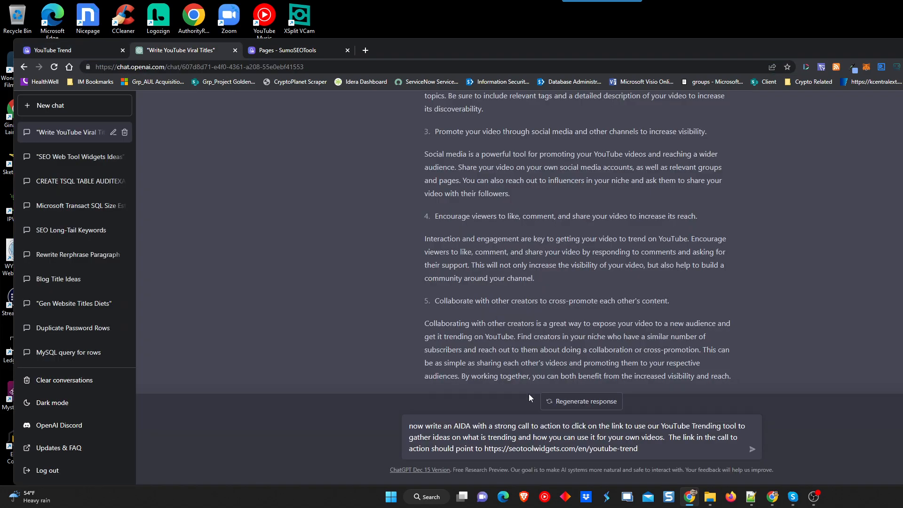
key(Return)
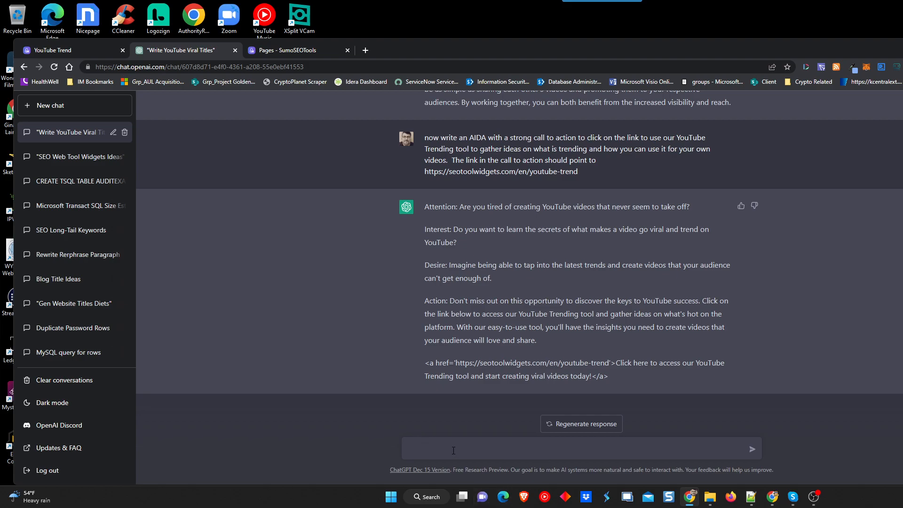
Have ChatGPT rewrite the AIDA as a plain call to action to click the link, then select the reply.
text(now rewrite that iand instead of an AIDA, use a call to action)
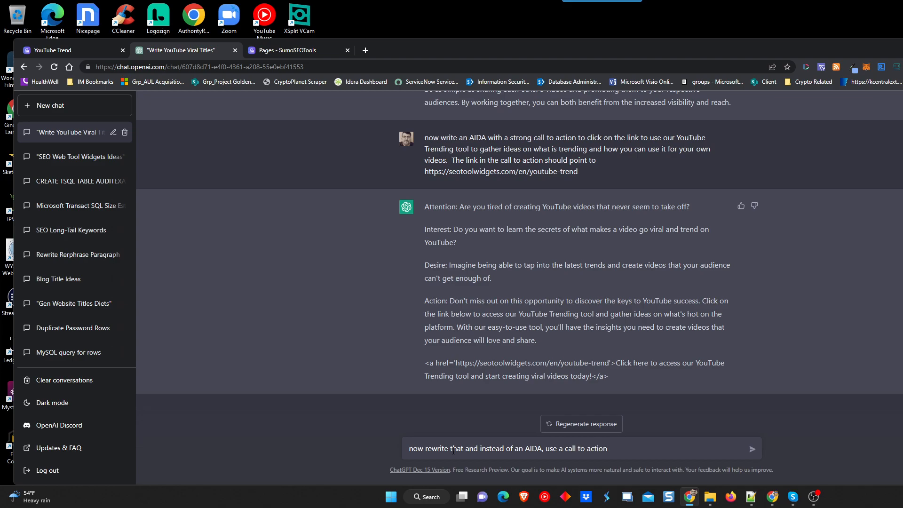
text(to click on that link)
key(Return)
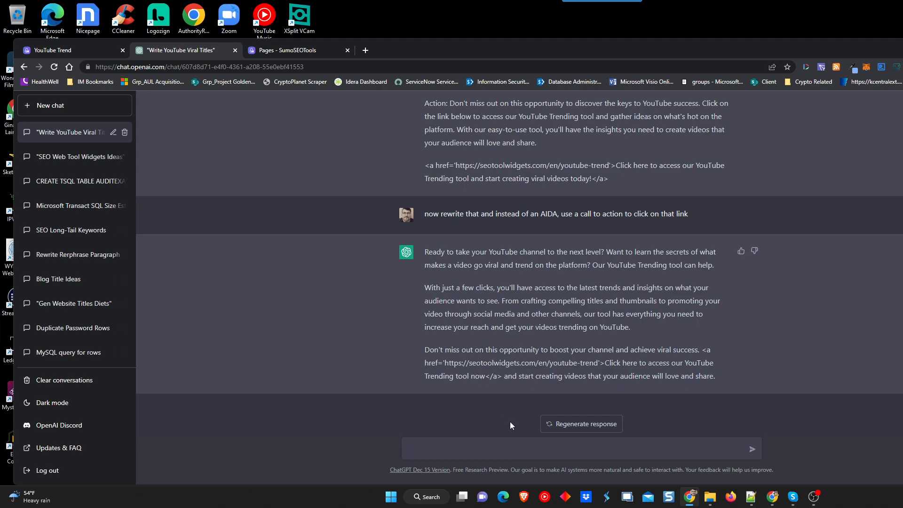
drag(715, 376, 412, 275)
key(ctrl+c)
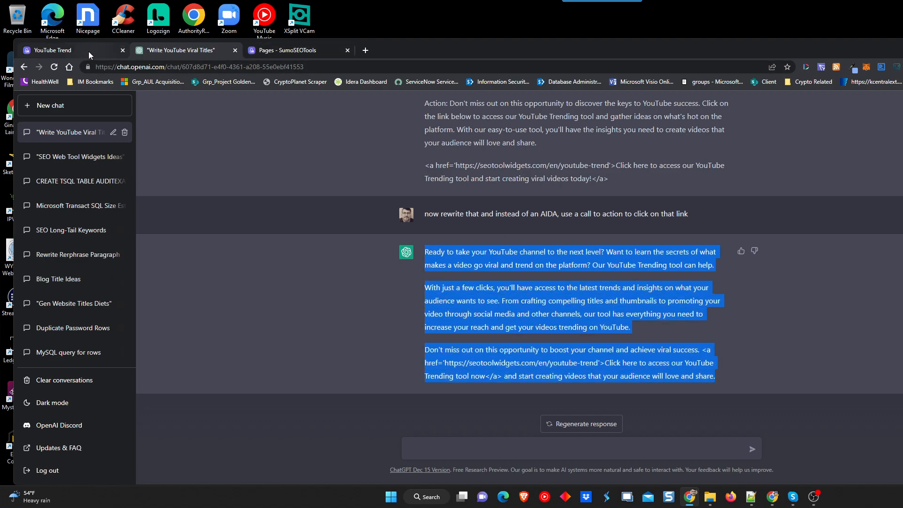
click(285, 49)
Replace the plain paste by pasting the call-to-action HTML at the end of the Description's source code.
key(ctrl+v)
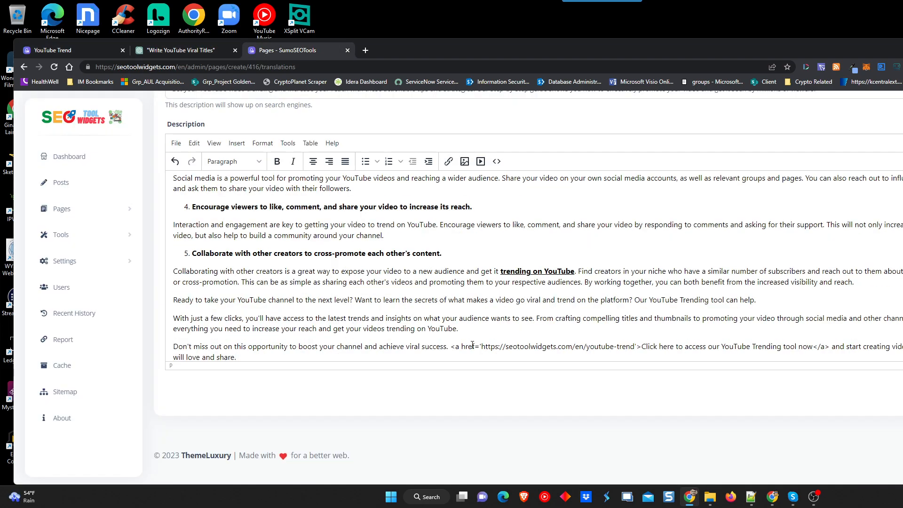
key(ctrl+z)
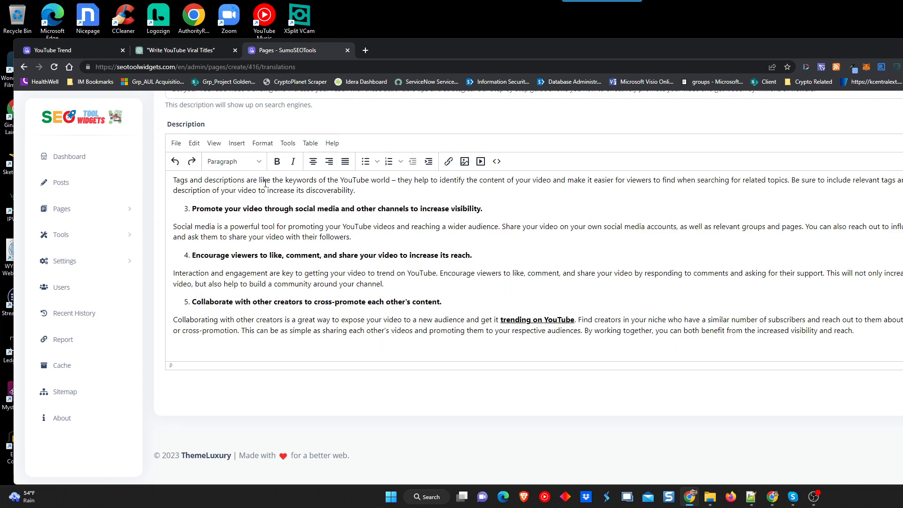
click(214, 143)
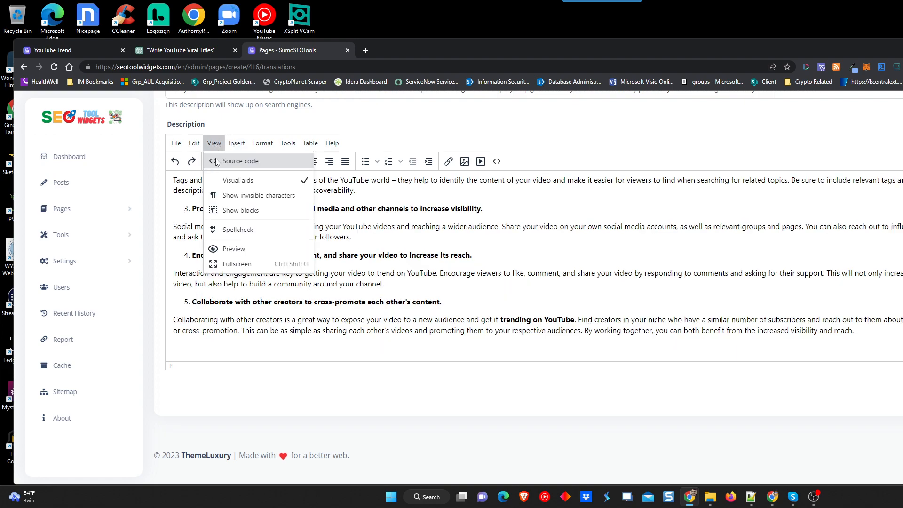
click(217, 161)
scroll(364, 288, down, 10)
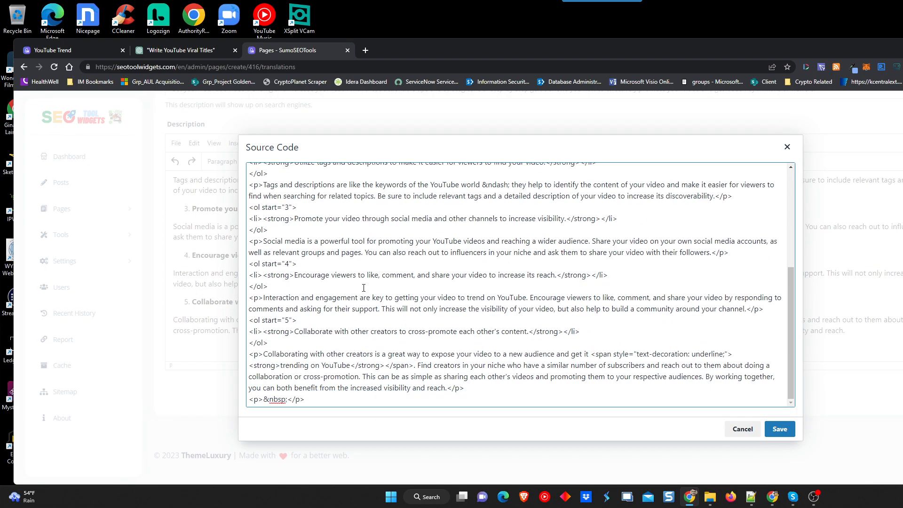
click(326, 399)
key(ctrl+v)
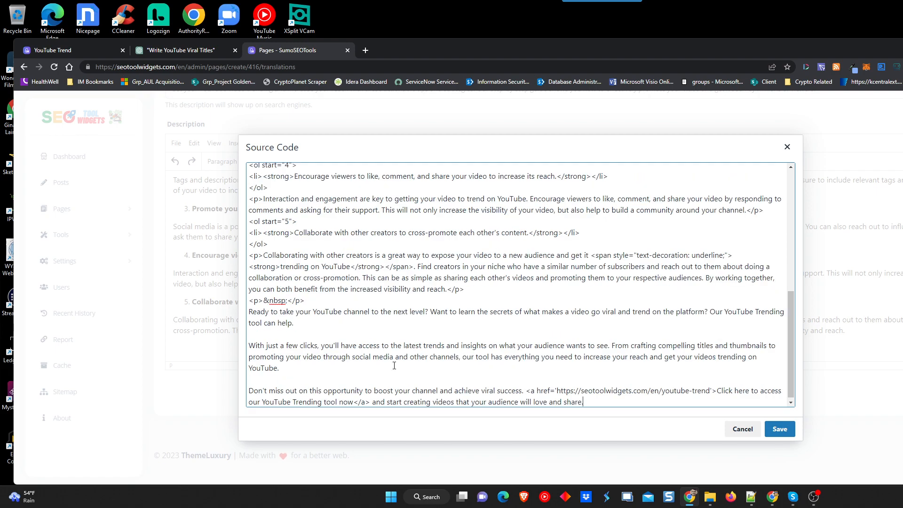
click(779, 429)
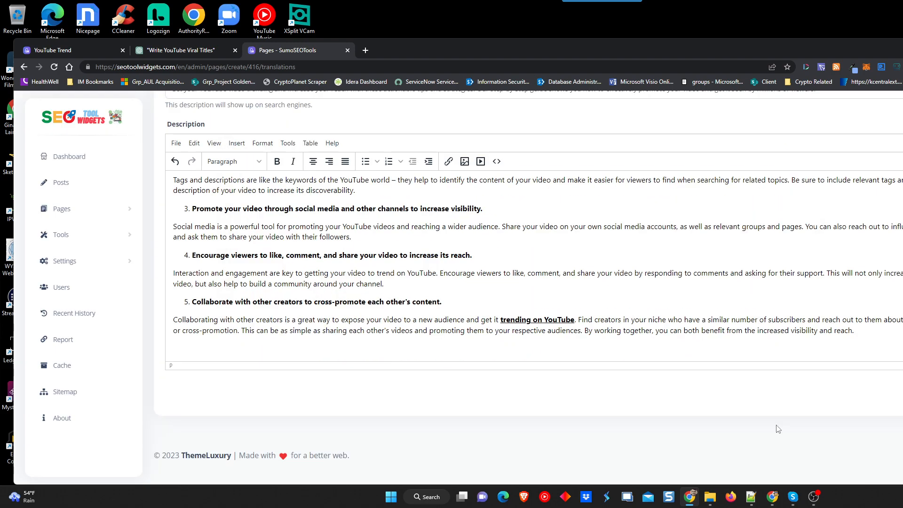
scroll(469, 296, down, 2)
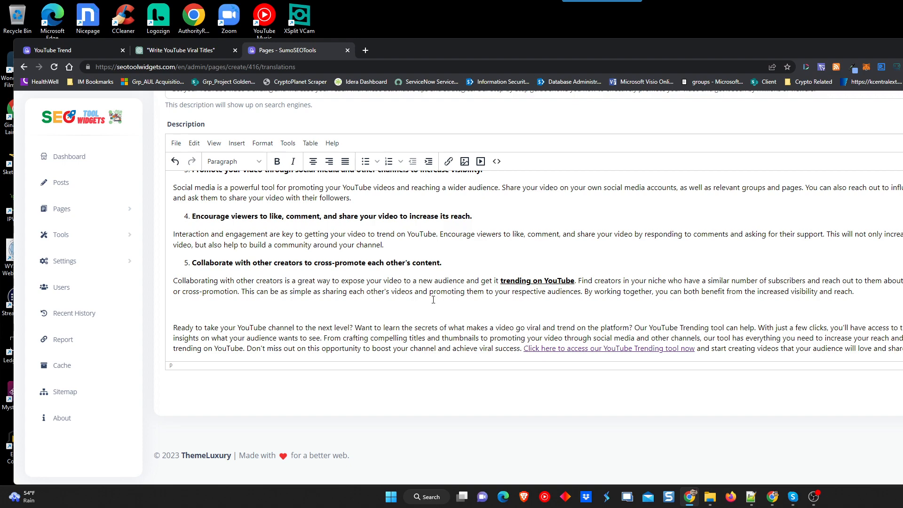
Split the call to action at 'Want to learn', 'Our YouTube Trending tool', 'With just a few clicks' and 'Don't miss out'.
key(Delete)
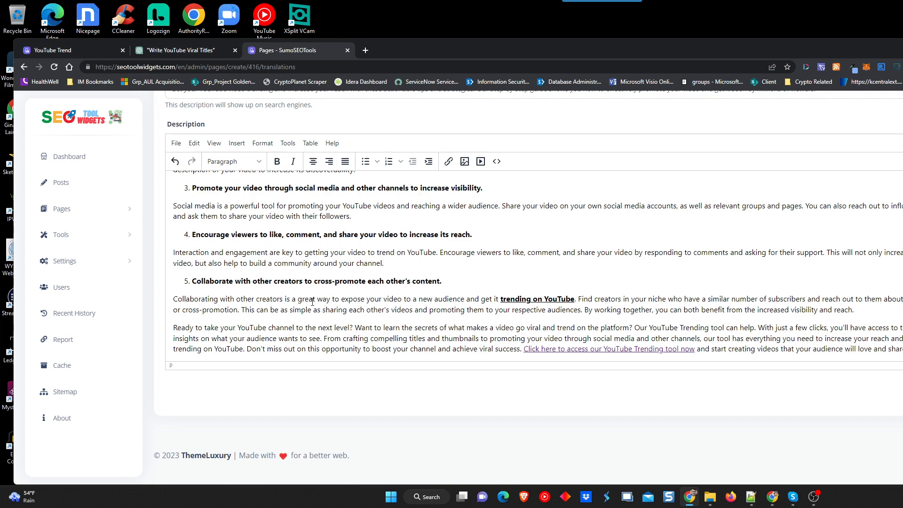
click(290, 327)
click(356, 327)
key(Return)
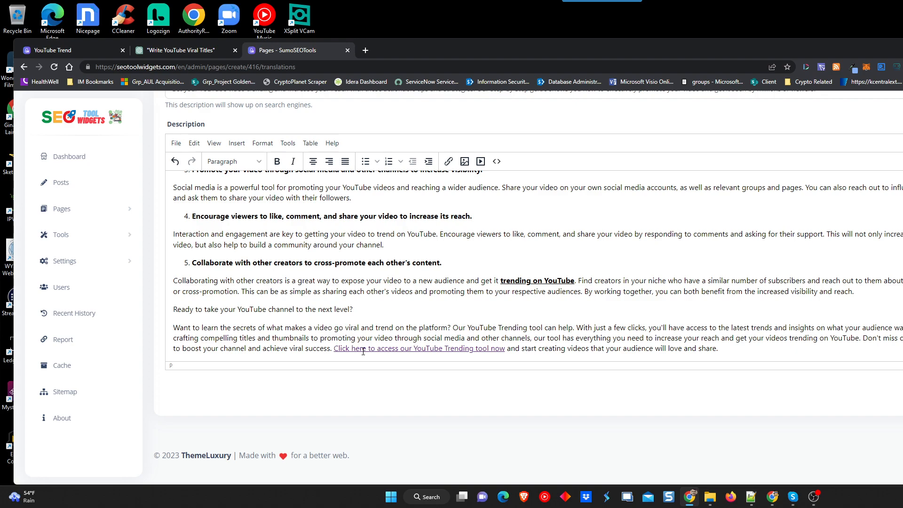
click(453, 328)
key(Return)
scroll(607, 301, down, 1)
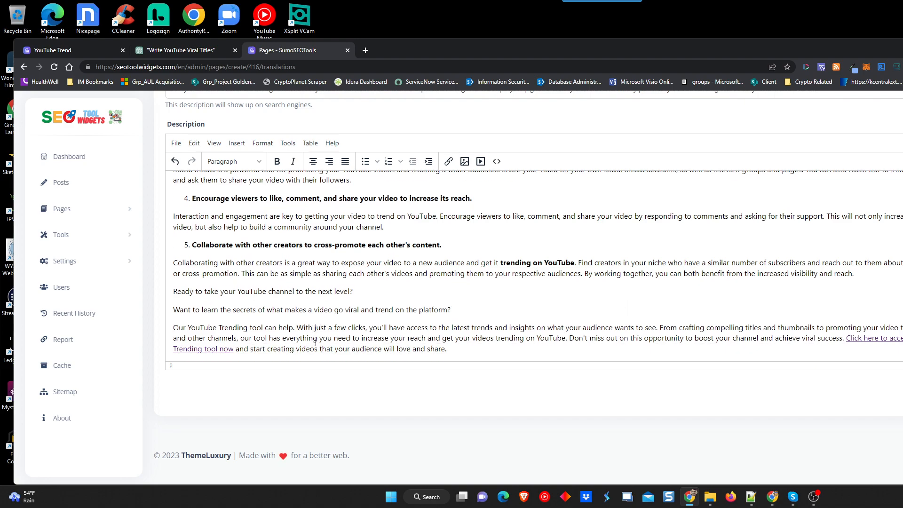
key(Return)
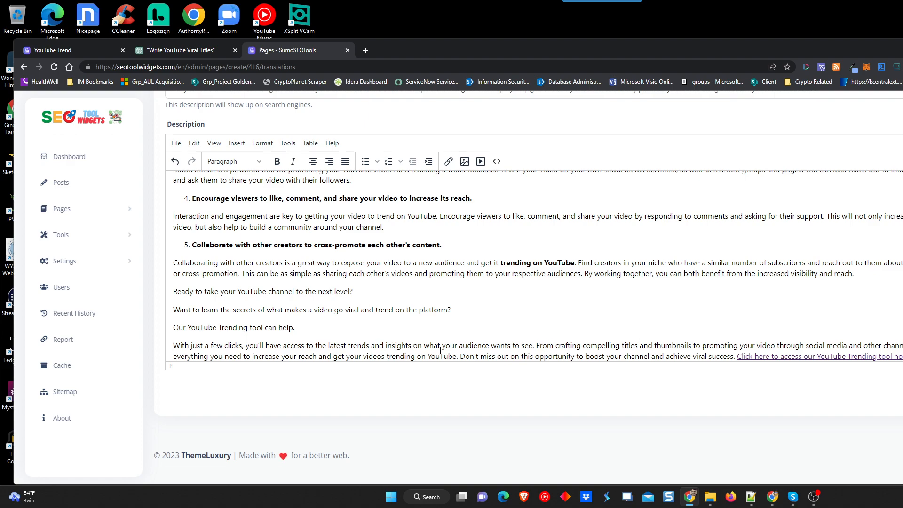
click(458, 357)
key(Return)
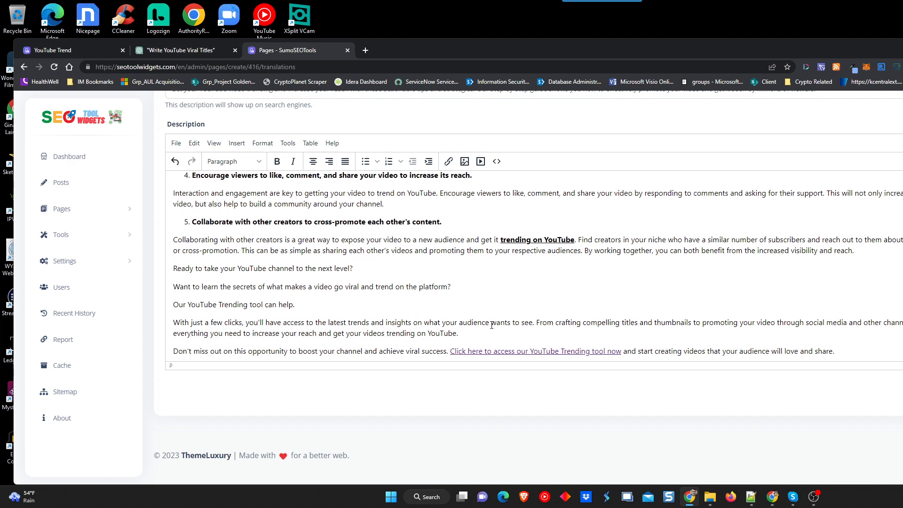
key(Return)
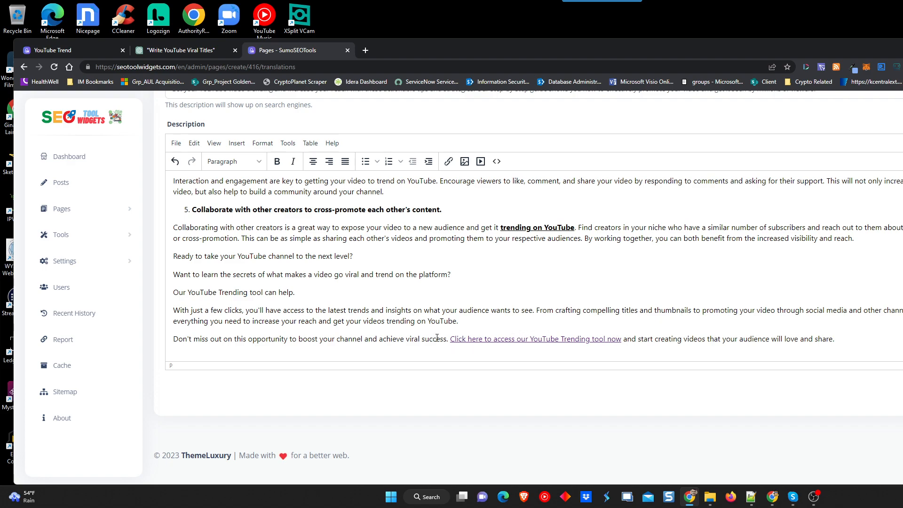
Append 'for free' to the call-to-action link's display text.
click(486, 339)
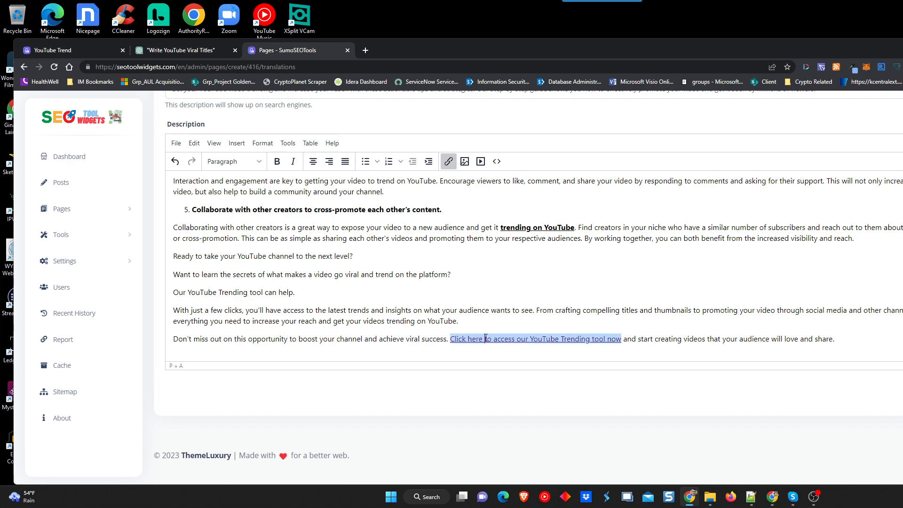
click(448, 162)
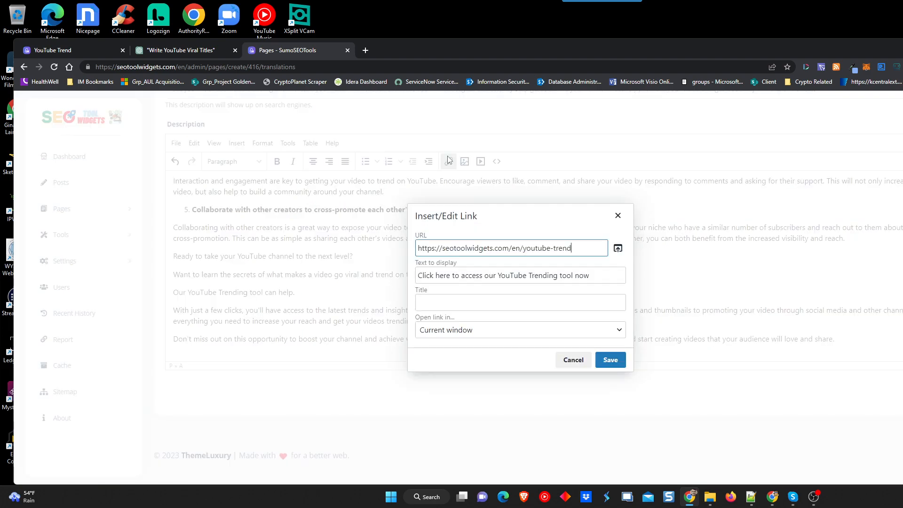
click(594, 275)
text(for free)
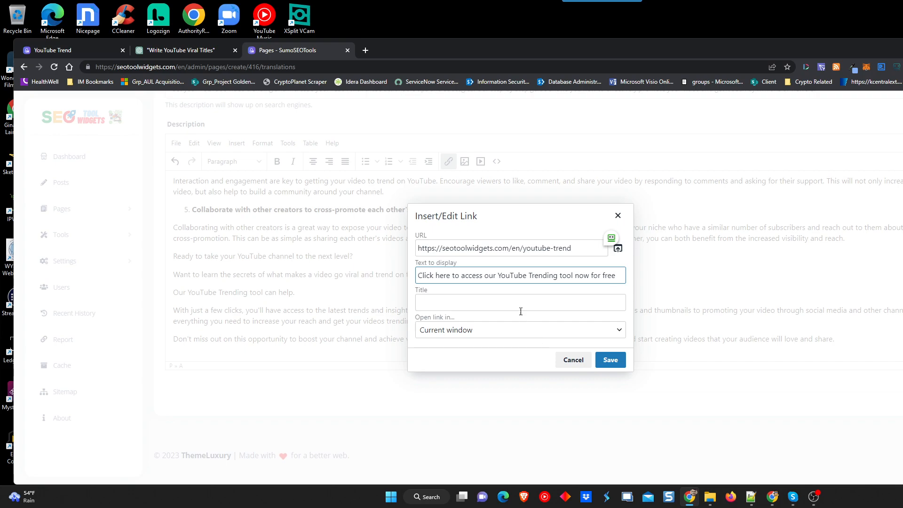
click(611, 360)
click(671, 339)
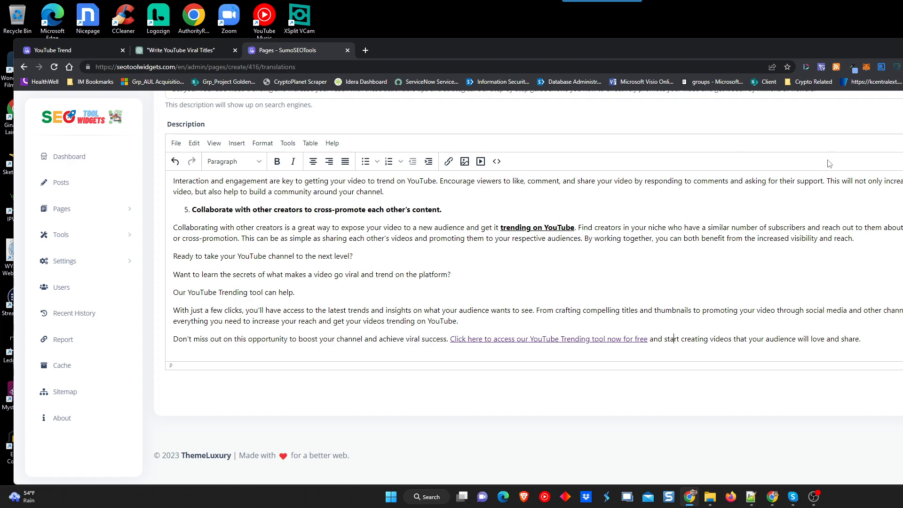
scroll(796, 268, up, 10)
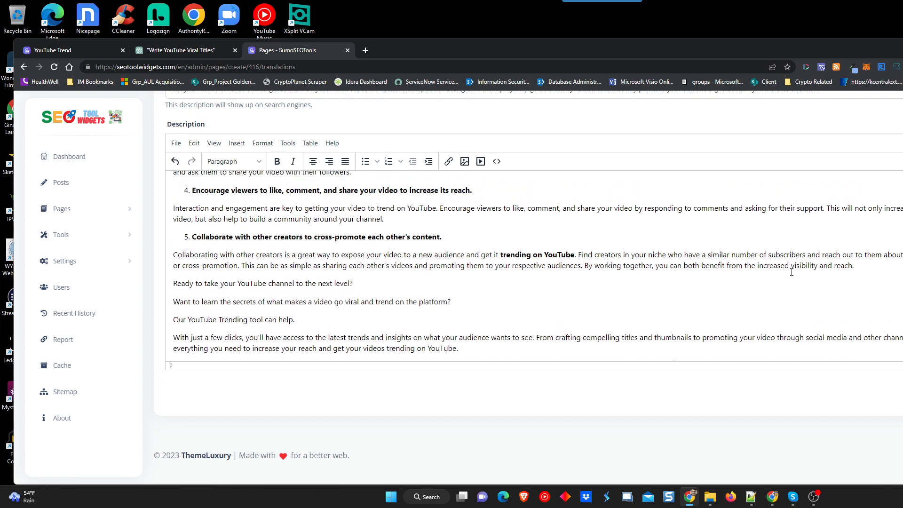
scroll(741, 272, up, 3)
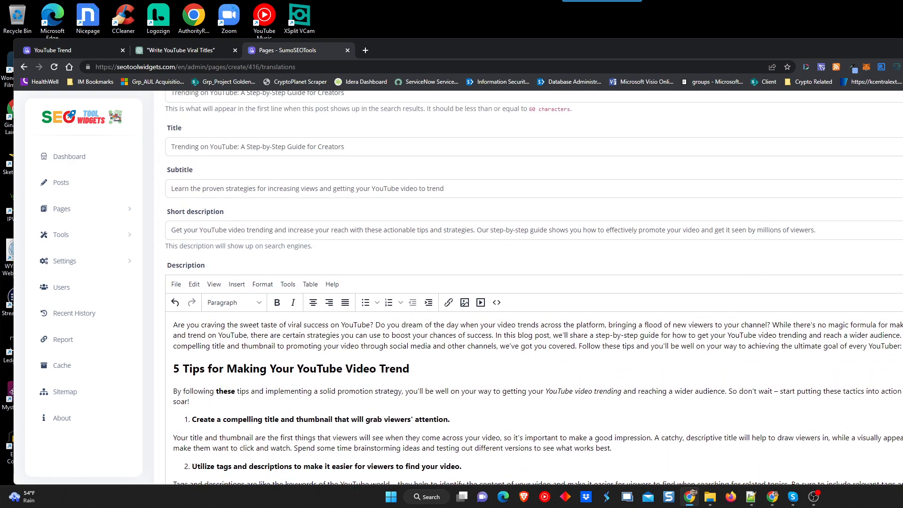
scroll(611, 273, down, 2)
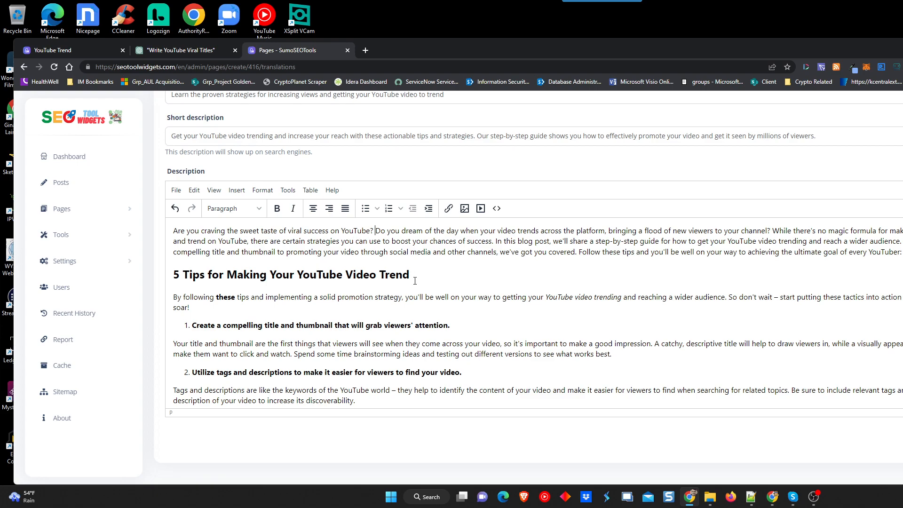
Break the intro at 'Do you dream', 'While there's no magic formula', 'In this blog post' and 'Follow these tips'.
key(Return)
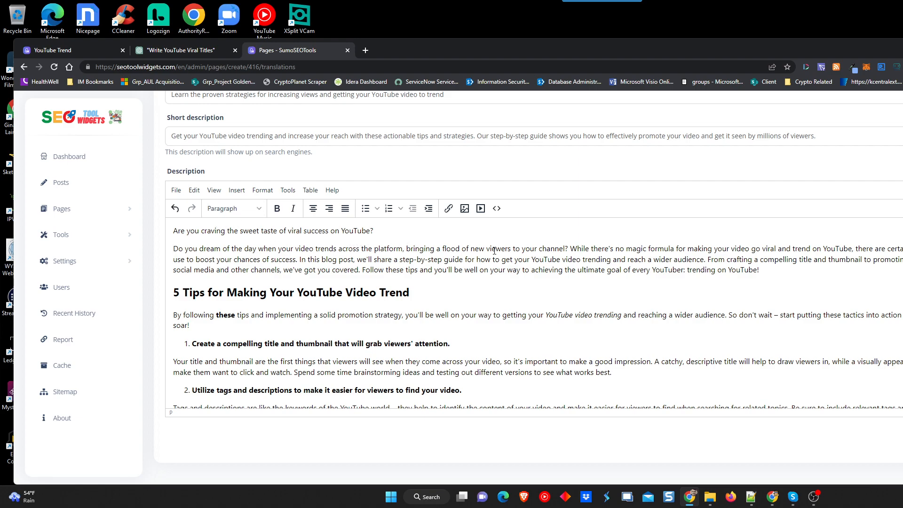
click(570, 248)
key(Return)
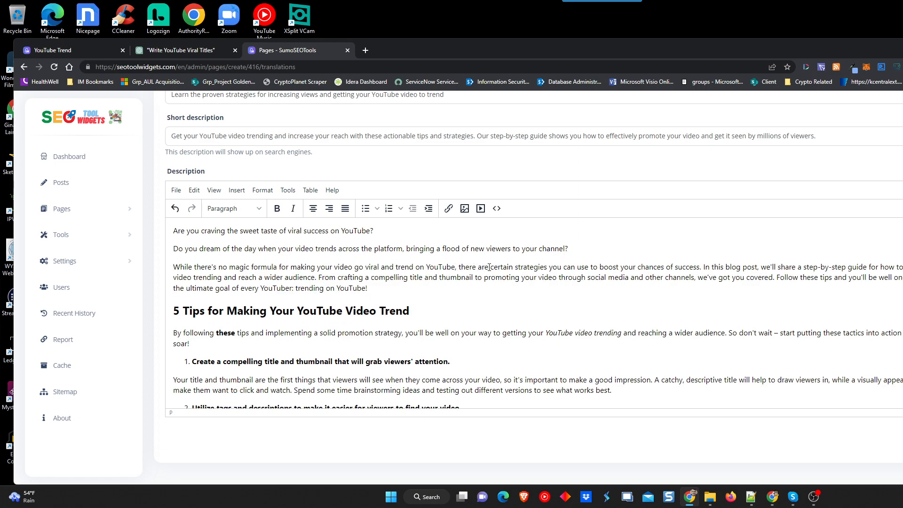
click(704, 267)
key(Return)
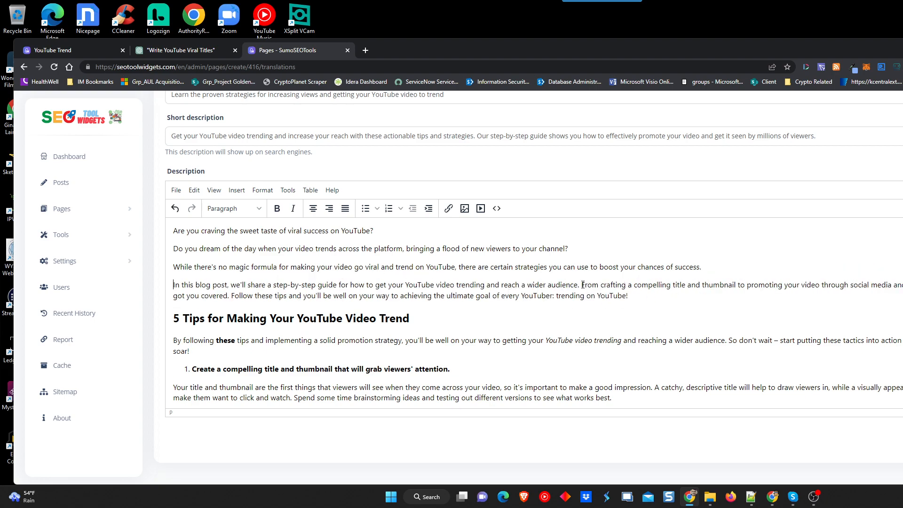
click(230, 295)
key(Return)
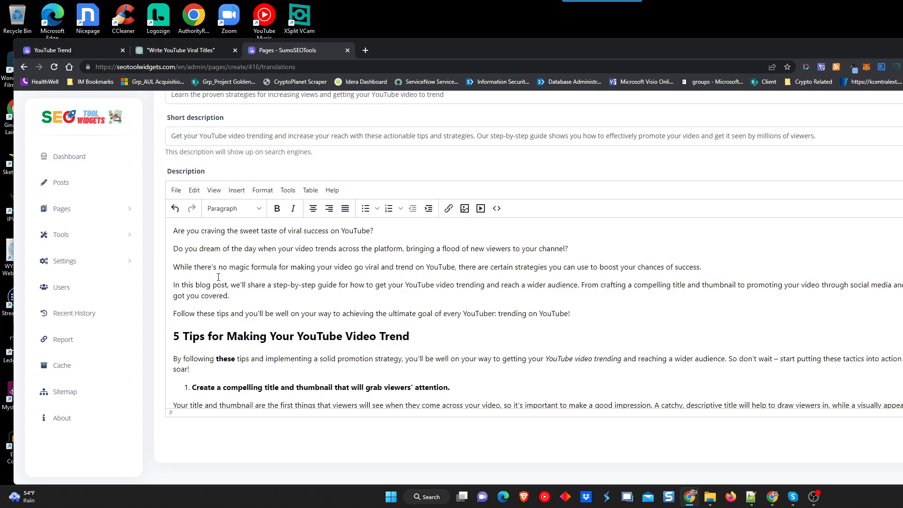
Compare the Description against ChatGPT's draft, then select all of the Description content.
scroll(236, 263, down, 2)
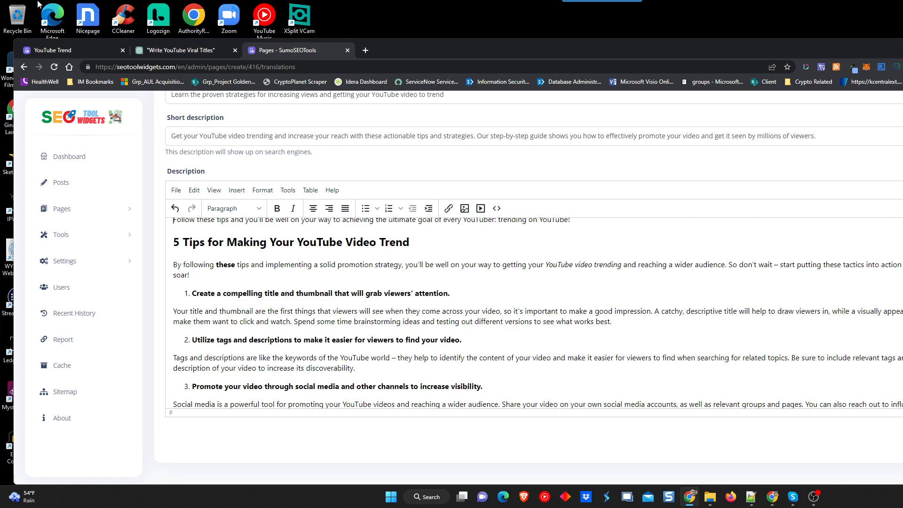
scroll(248, 215, up, 3)
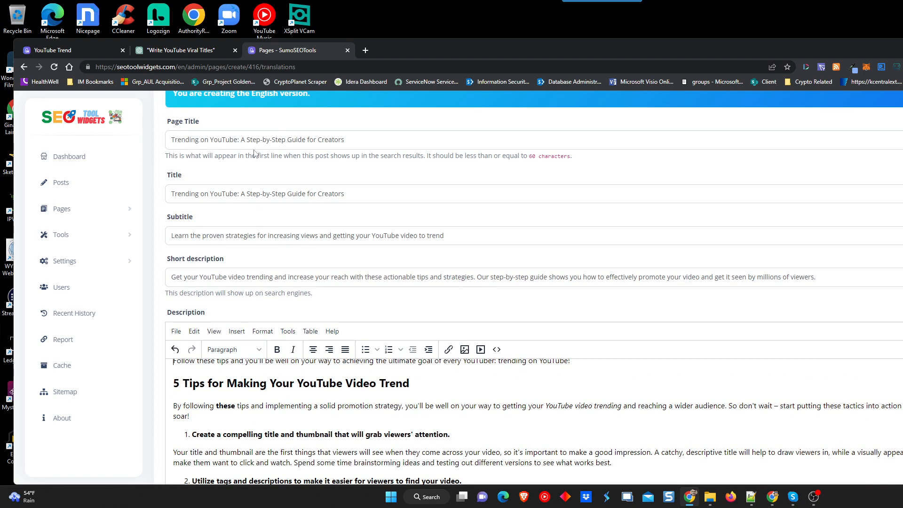
scroll(256, 155, down, 3)
scroll(362, 290, down, 2)
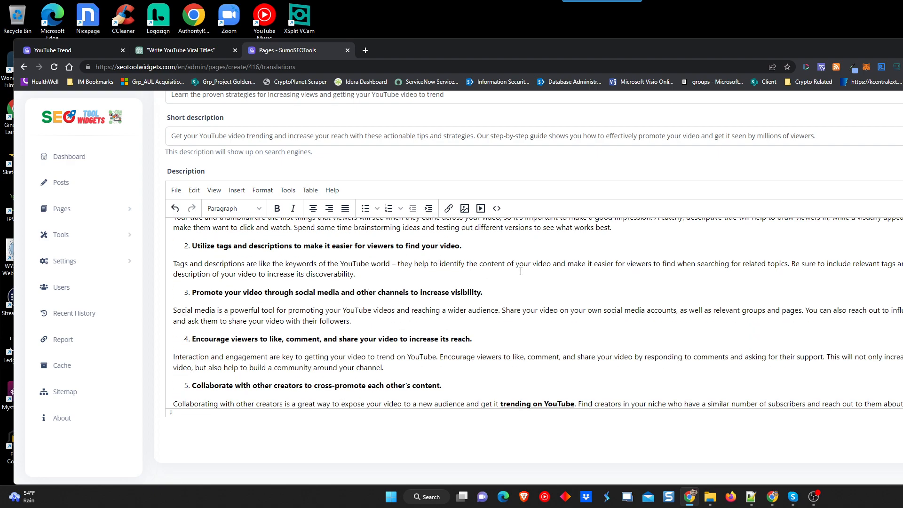
scroll(567, 279, down, 1)
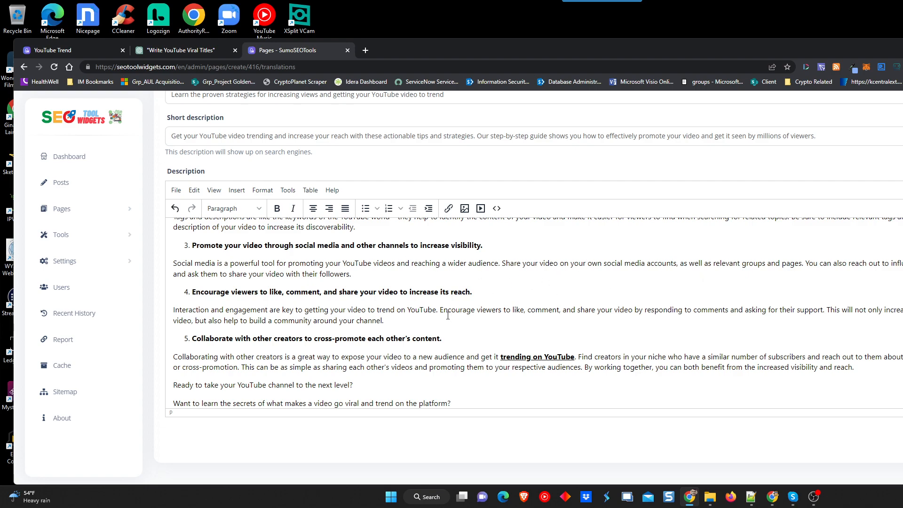
click(189, 54)
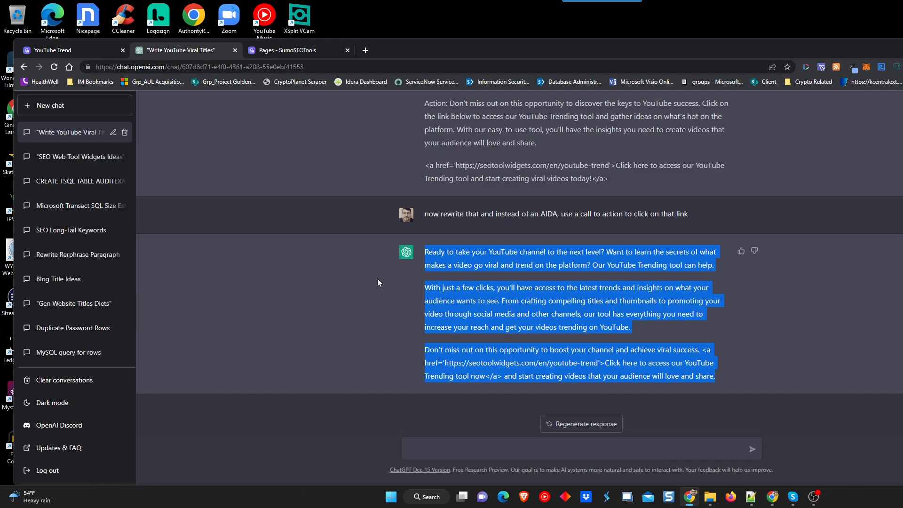
scroll(377, 278, up, 7)
scroll(427, 276, up, 4)
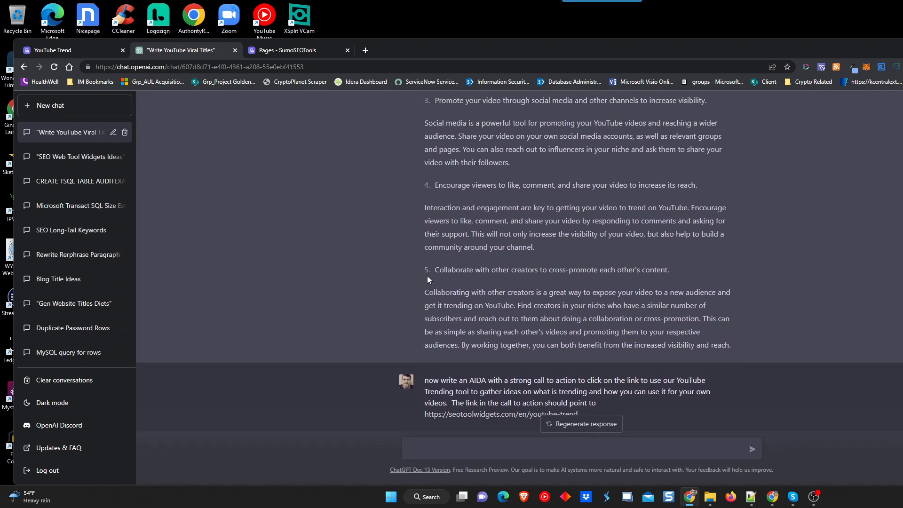
click(276, 48)
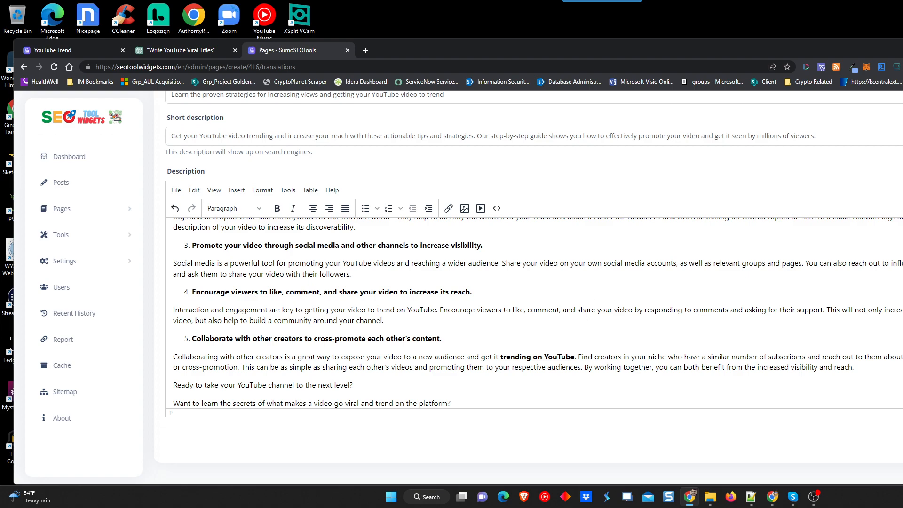
scroll(586, 315, down, 2)
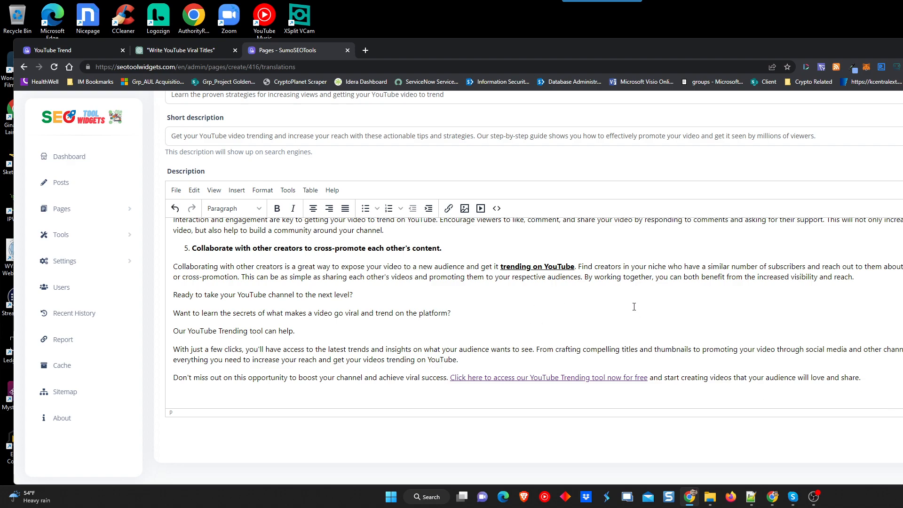
key(ctrl+a)
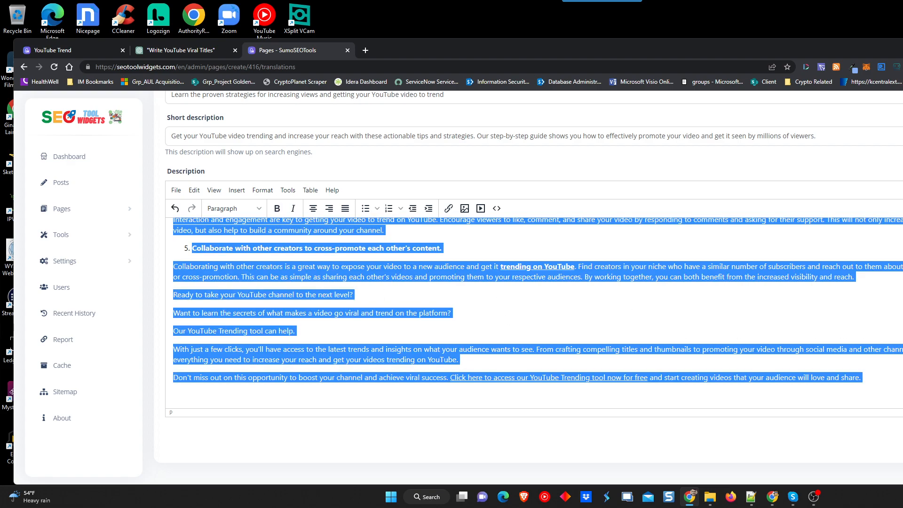
Save the post and open its published page via the Posts list translations.
click(902, 439)
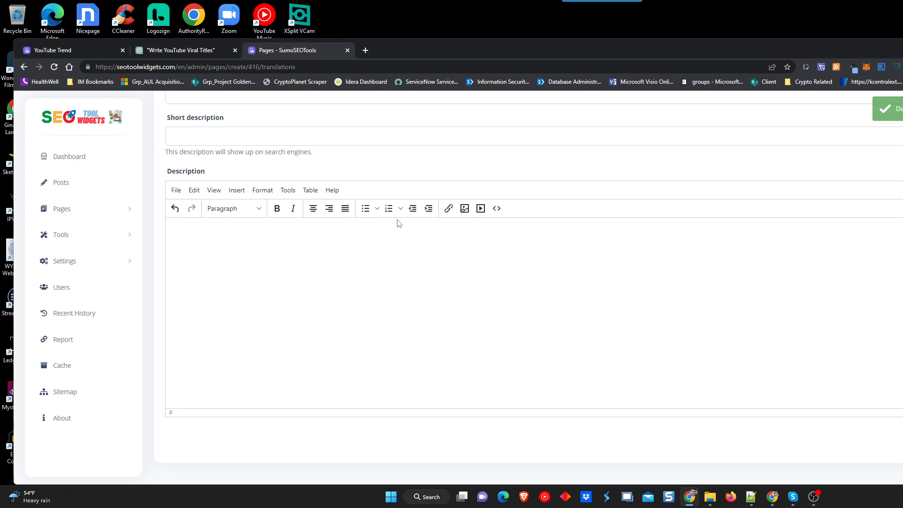
click(61, 184)
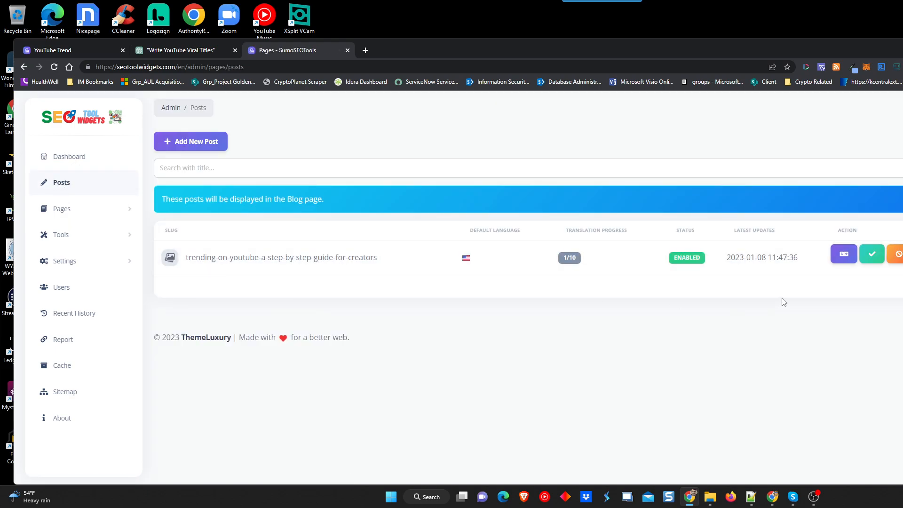
click(851, 258)
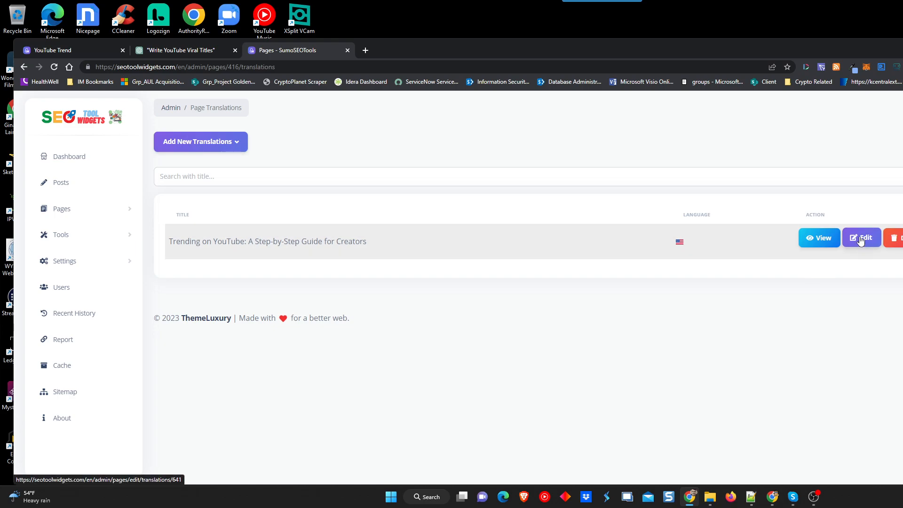
click(823, 239)
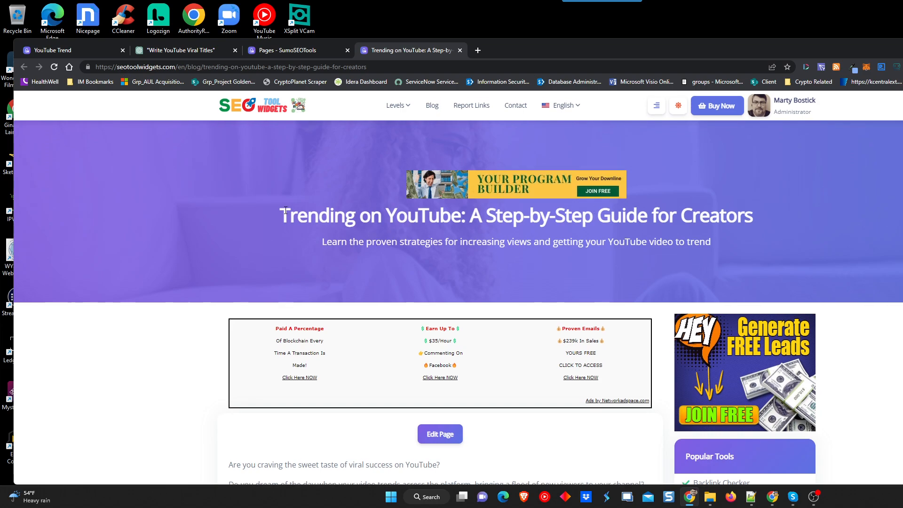
Scroll to the end of the live post and follow the YouTube Trending tool link.
scroll(137, 176, down, 6)
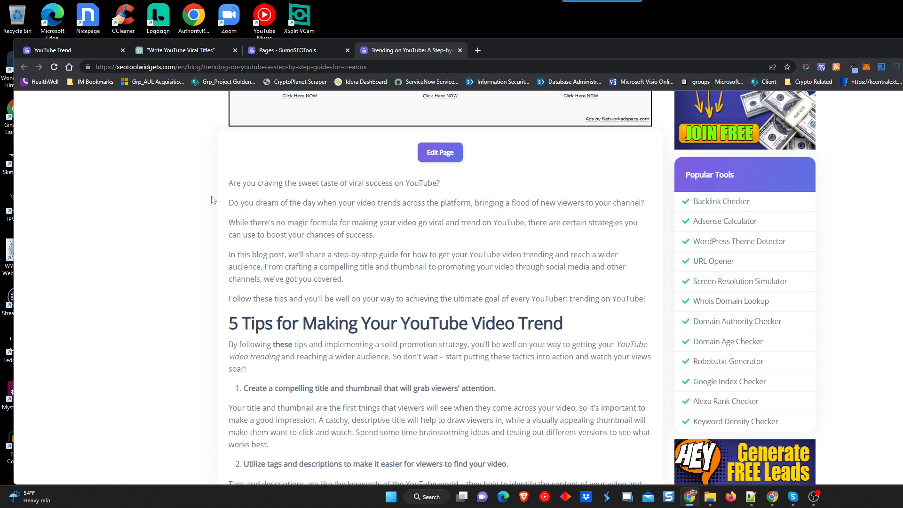
scroll(222, 186, down, 3)
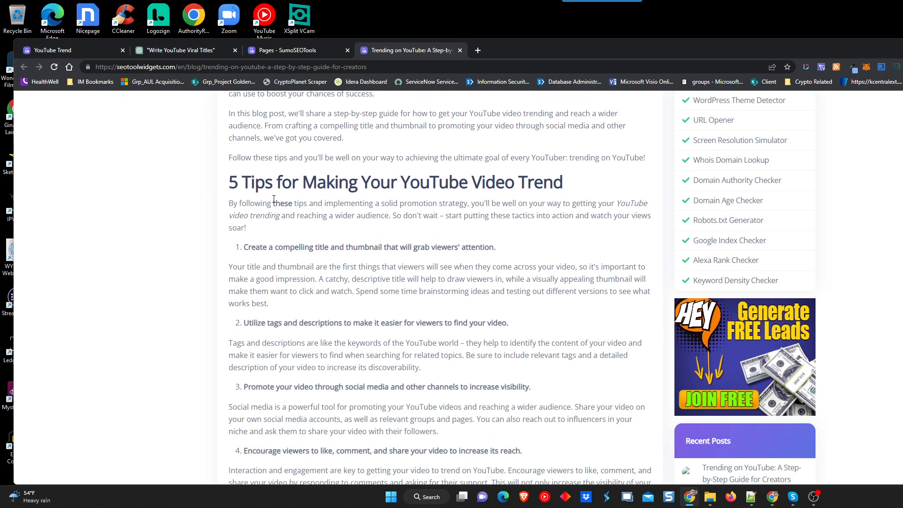
scroll(329, 206, down, 2)
scroll(333, 207, down, 6)
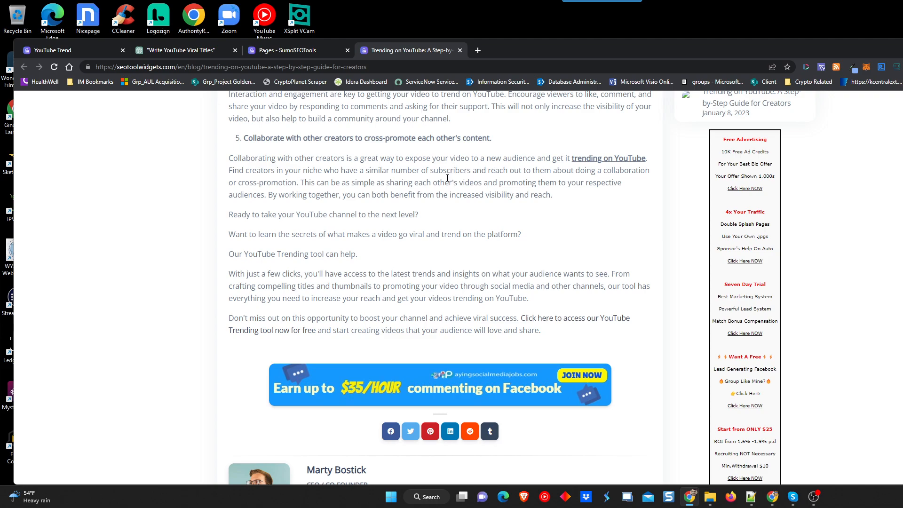
click(557, 320)
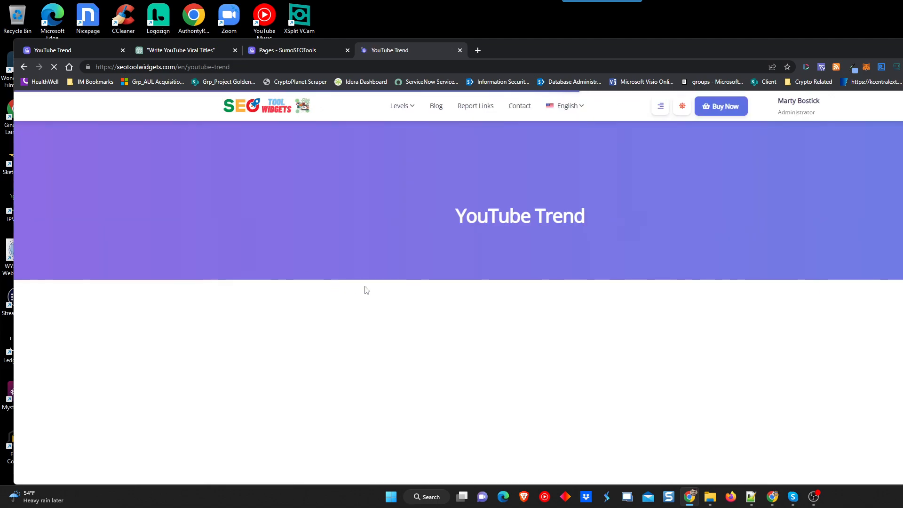
Review the YouTube Trend tool page, then return to the SEO Tool Widgets home page.
scroll(198, 297, down, 7)
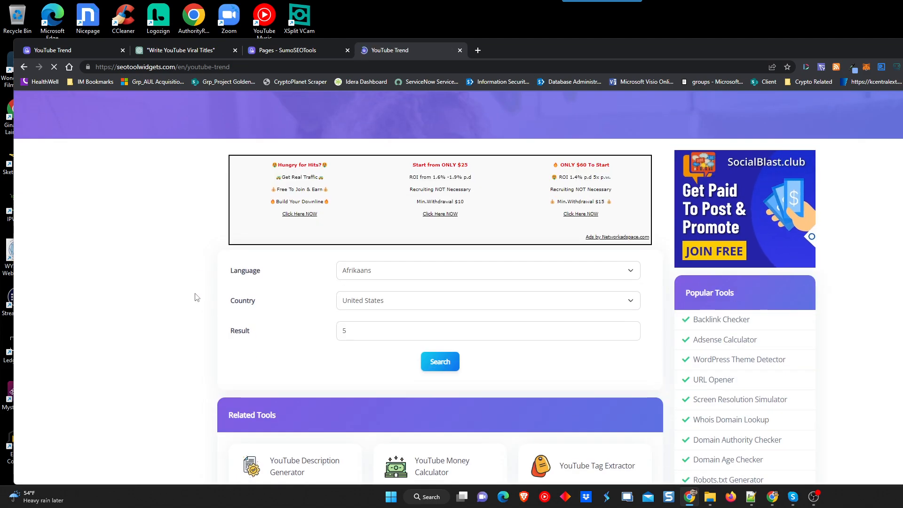
scroll(197, 295, up, 5)
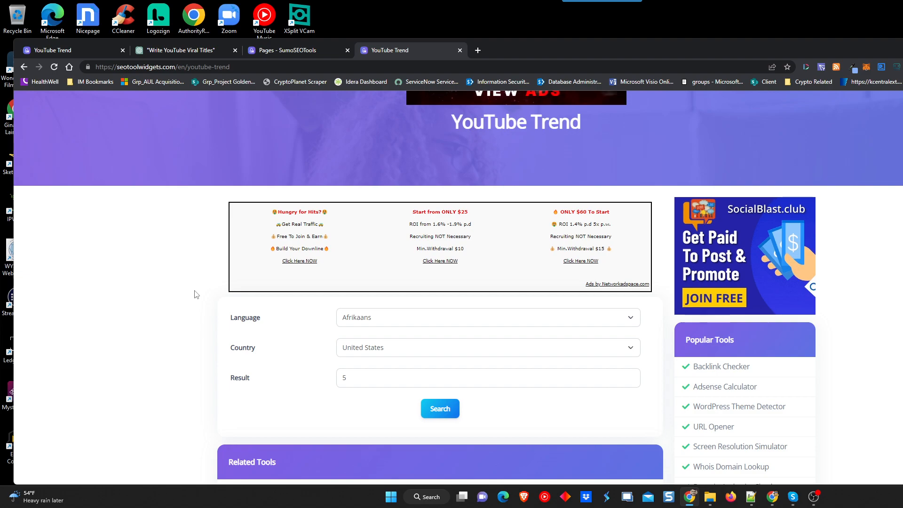
scroll(888, 269, down, 10)
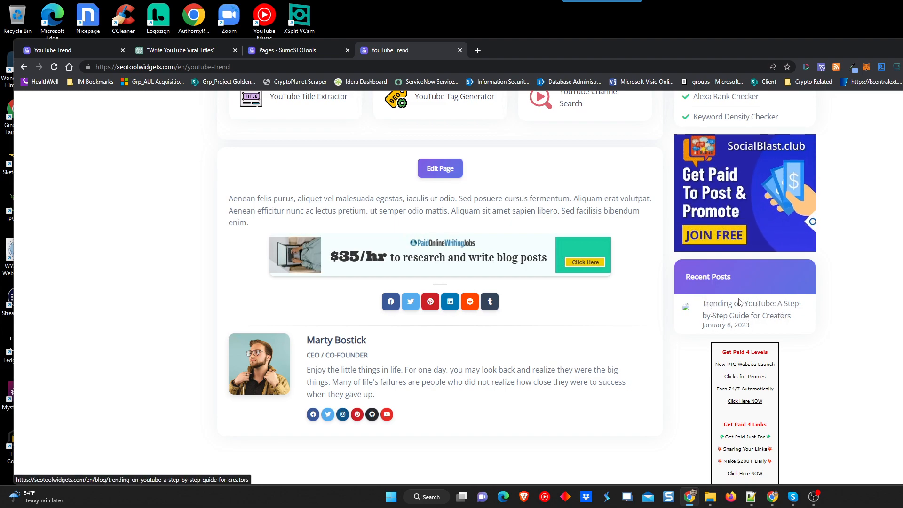
scroll(513, 400, up, 10)
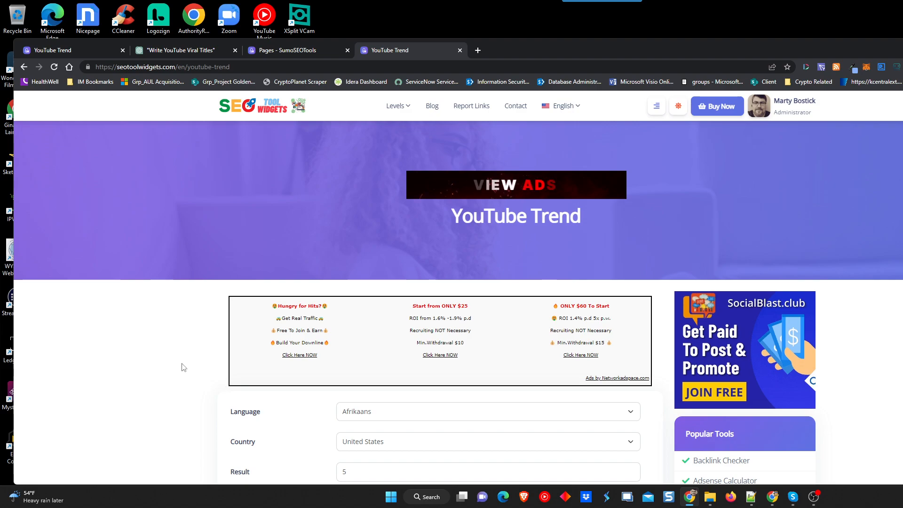
click(263, 111)
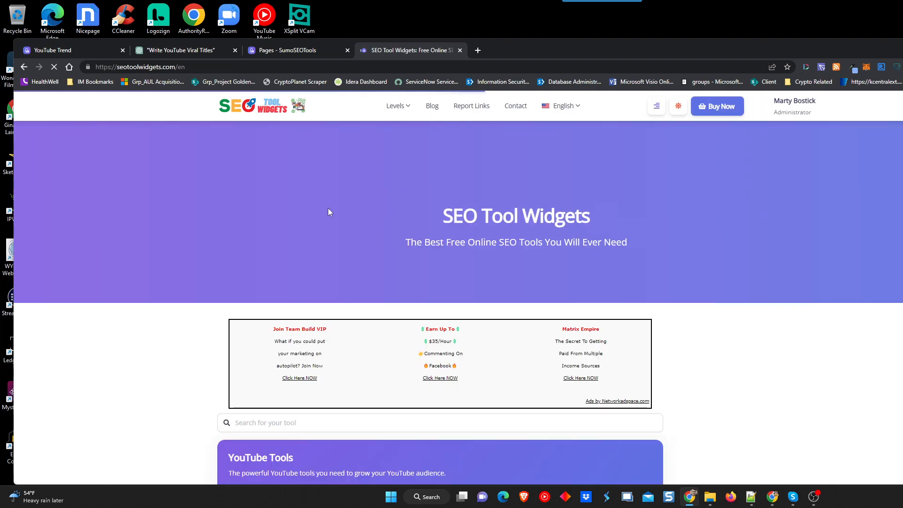
Look over the home page's YouTube Tools grid, then go to the site's Blog page.
scroll(181, 275, down, 5)
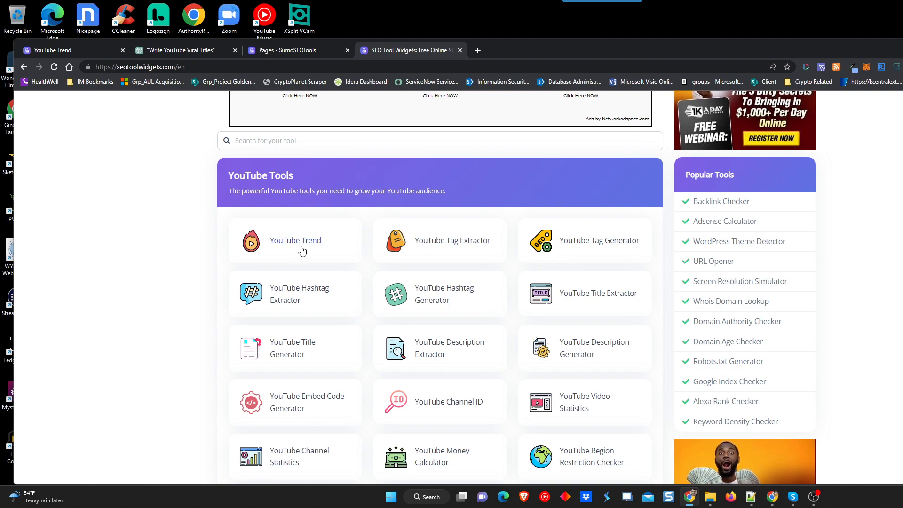
scroll(372, 259, up, 4)
scroll(372, 258, up, 2)
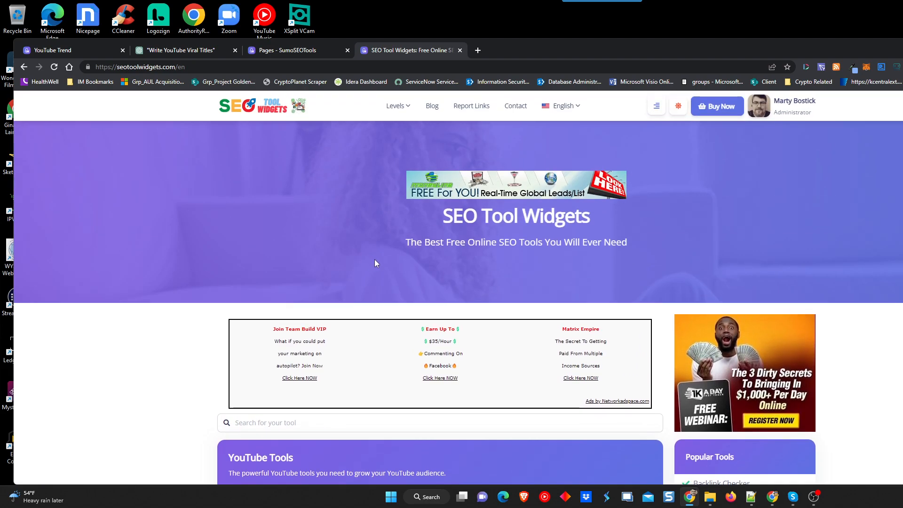
click(433, 107)
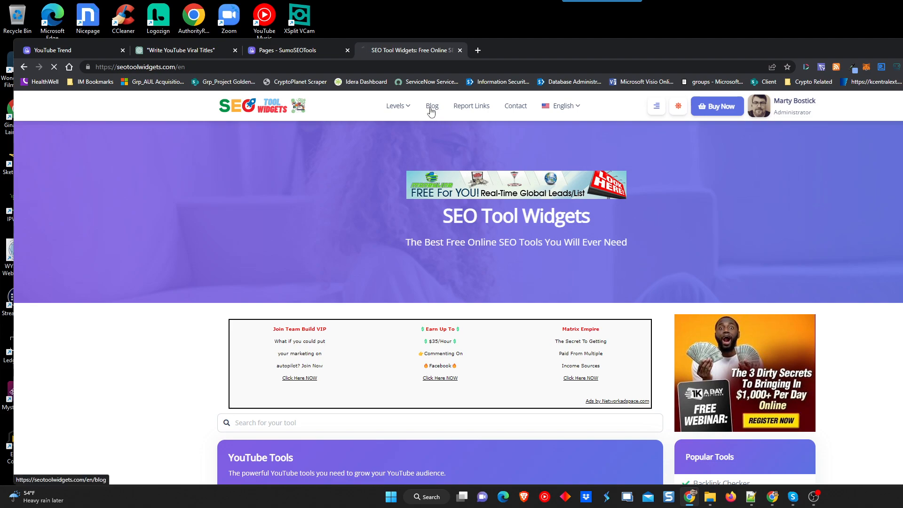
Confirm the 'Trending on YouTube' post card on the Blog, then return home to the YouTube Tools grid.
scroll(142, 230, down, 4)
scroll(141, 236, down, 3)
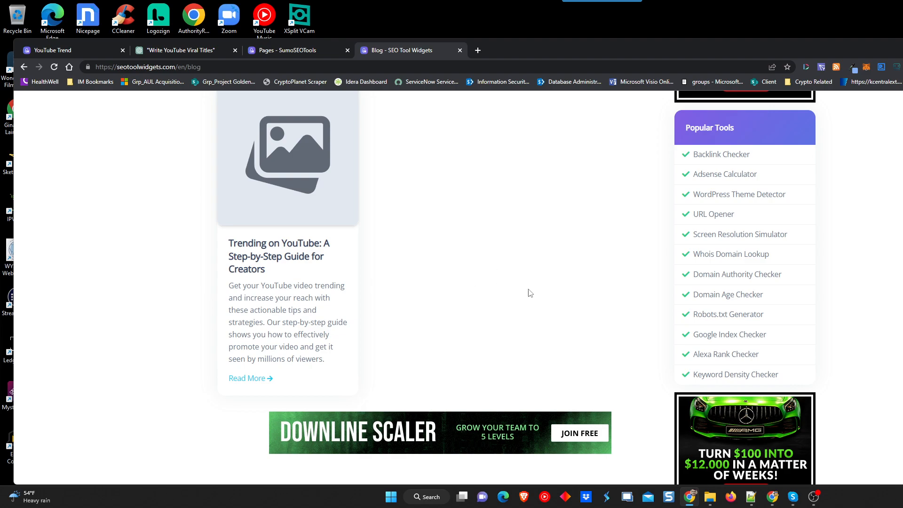
scroll(537, 311, up, 6)
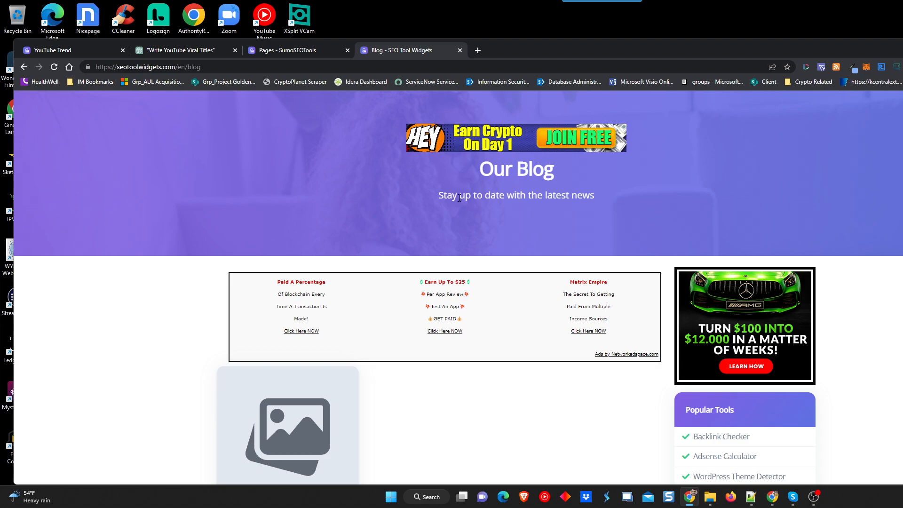
scroll(256, 208, up, 1)
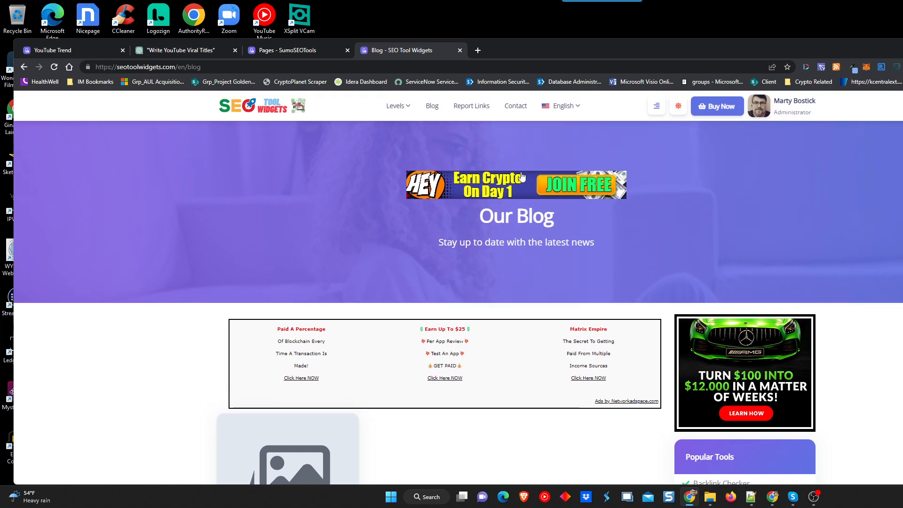
click(271, 113)
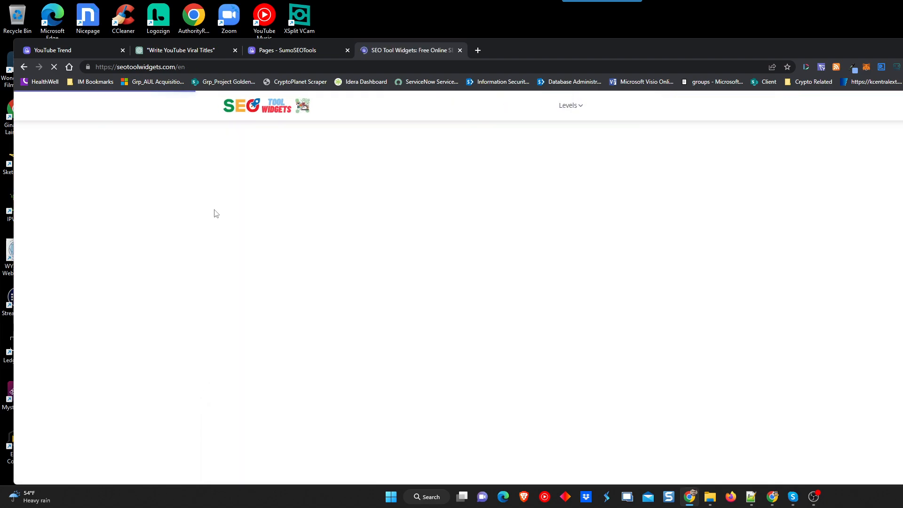
scroll(174, 226, down, 5)
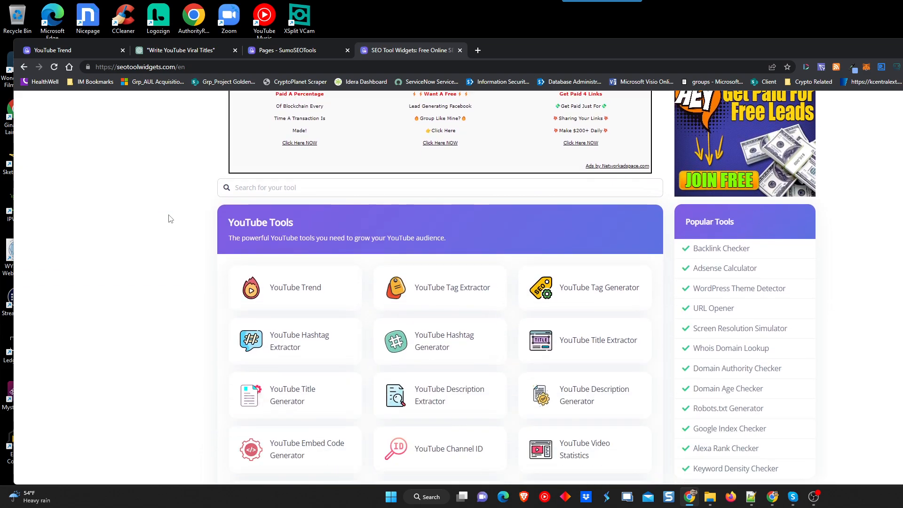